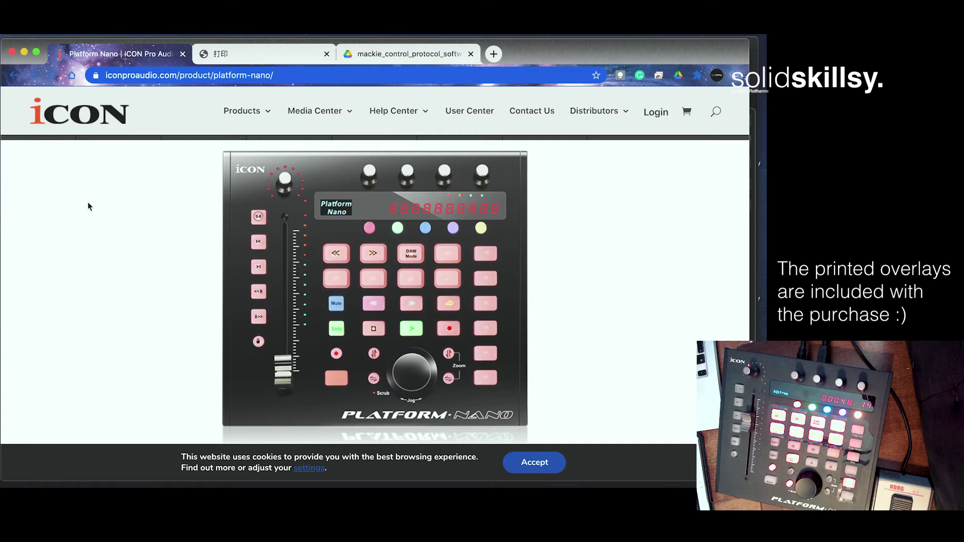
# Step: Open the overlay PDF and page through the Logic Pro, Samplitude and Live overlays on pages 2–4
pyautogui.click(254, 55)
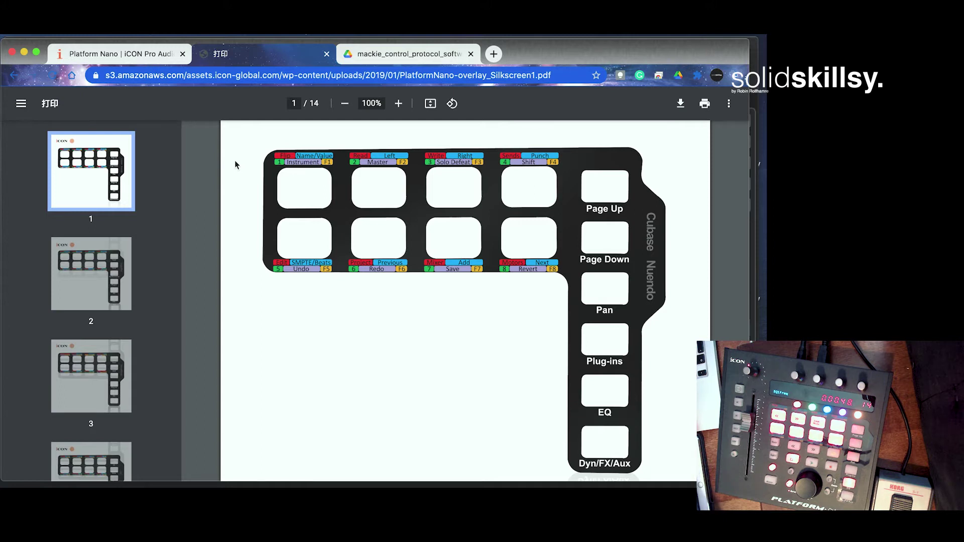
pyautogui.scroll(-1, 235, 165)
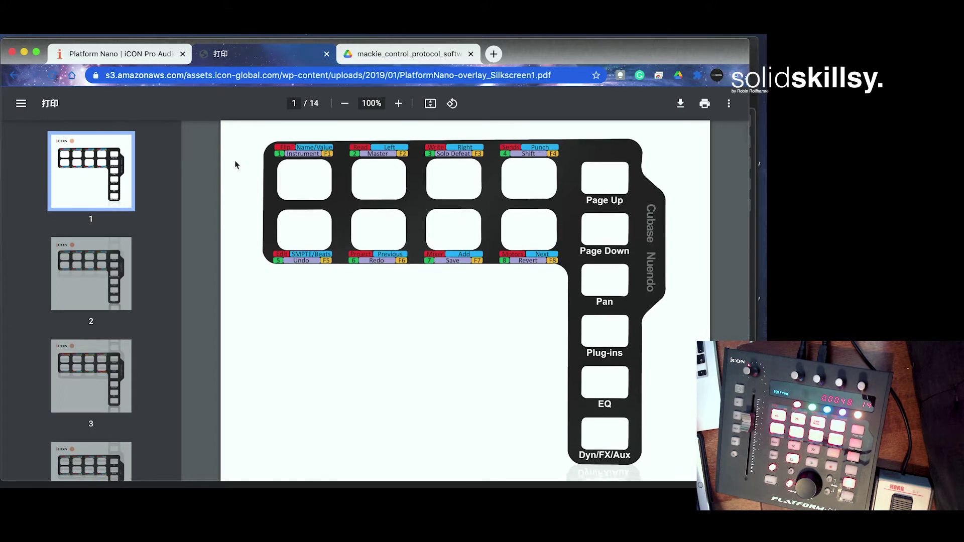
pyautogui.scroll(1, 234, 161)
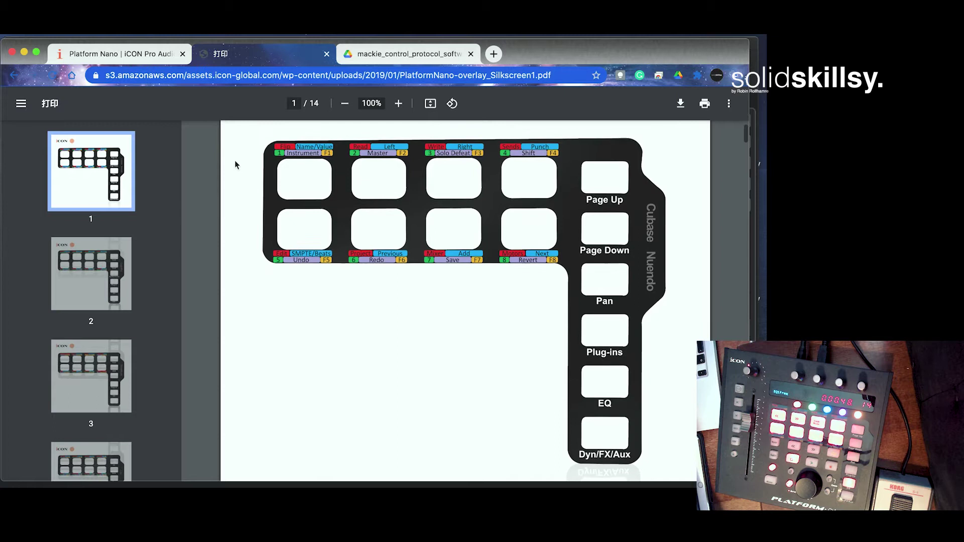
pyautogui.click(102, 277)
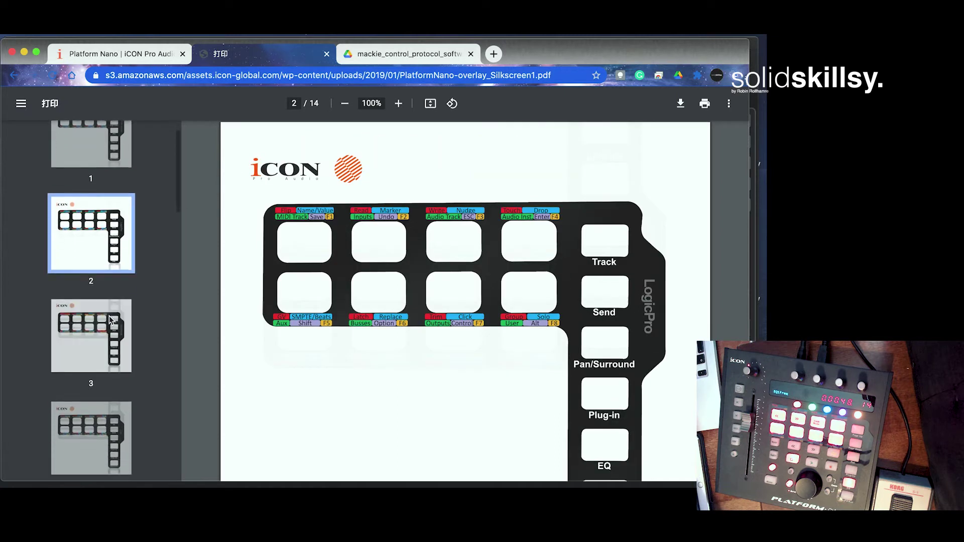
pyautogui.click(109, 319)
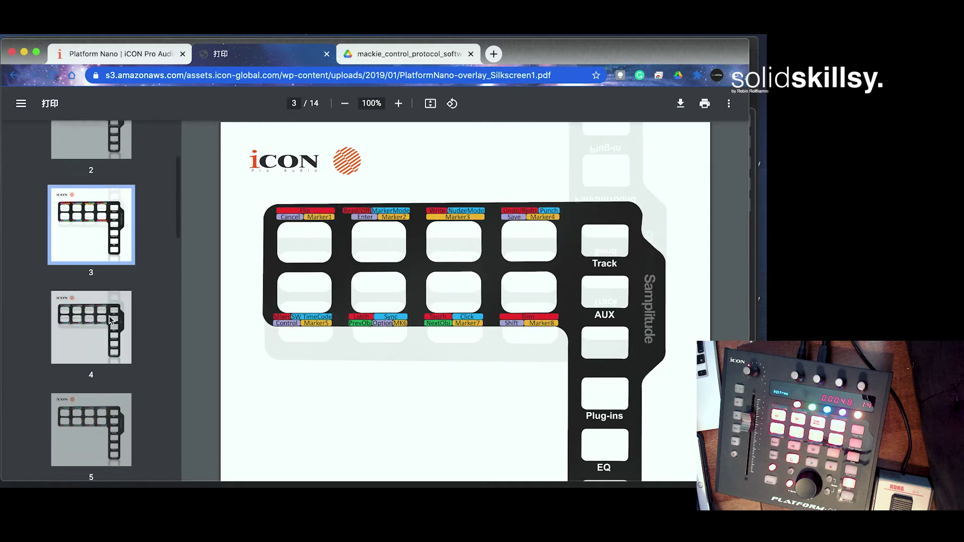
pyautogui.click(111, 320)
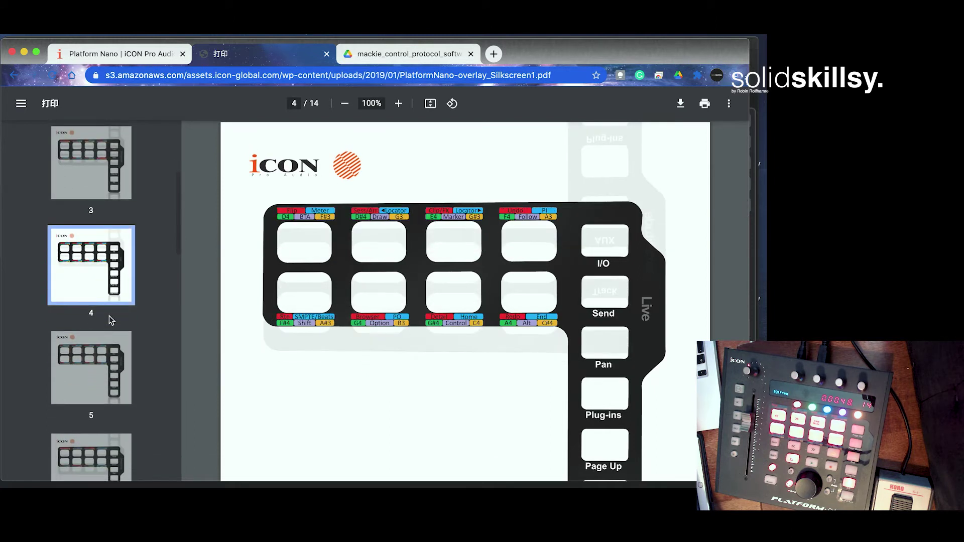
pyautogui.scroll(3, 109, 315)
pyautogui.scroll(2, 110, 316)
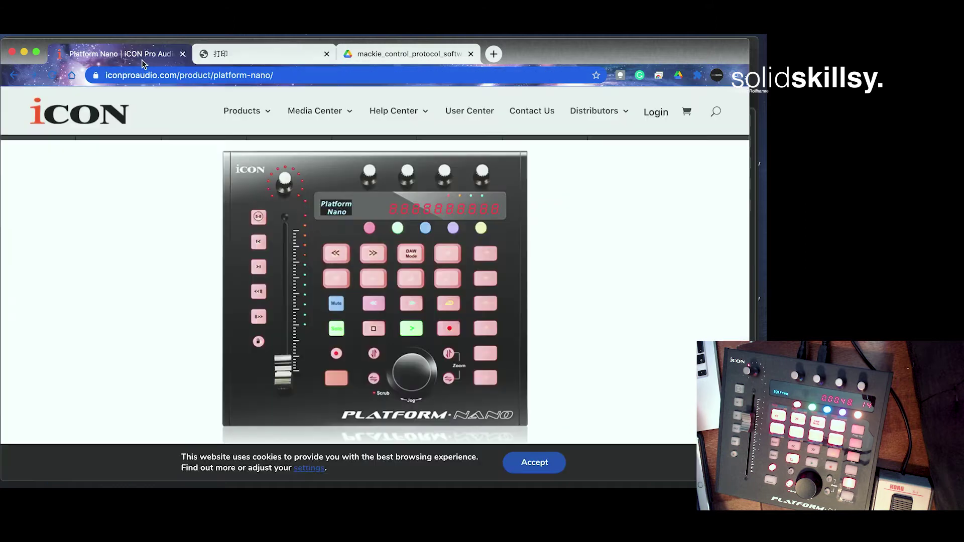
# Step: Scroll the product page to the Downloads list's Platform Nano overlays entry, then reopen the overlay PDF
pyautogui.click(141, 59)
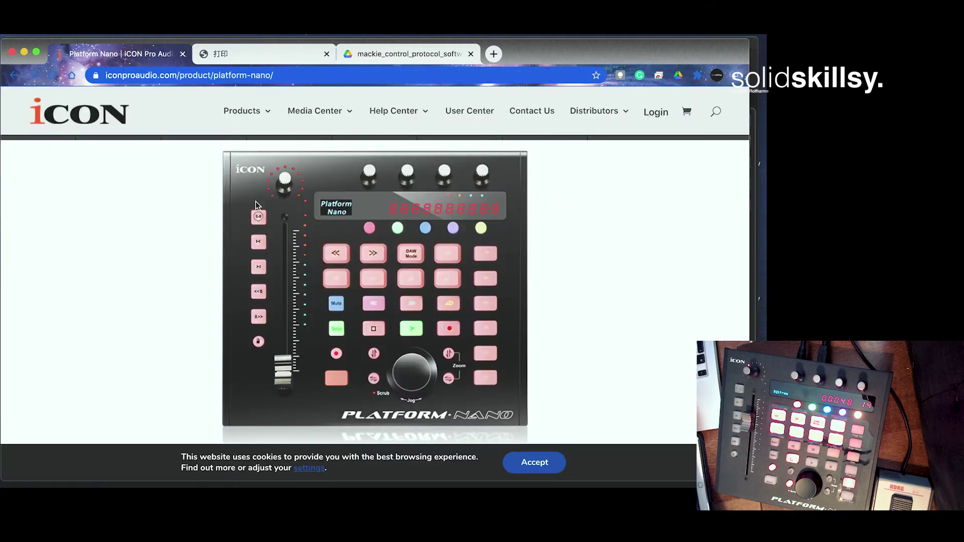
pyautogui.scroll(-10, 255, 200)
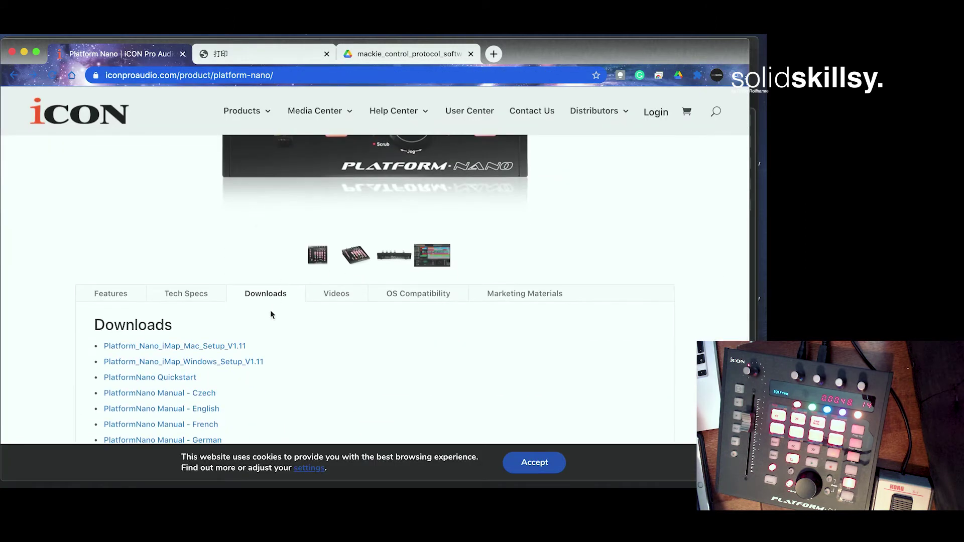
pyautogui.scroll(-5, 270, 322)
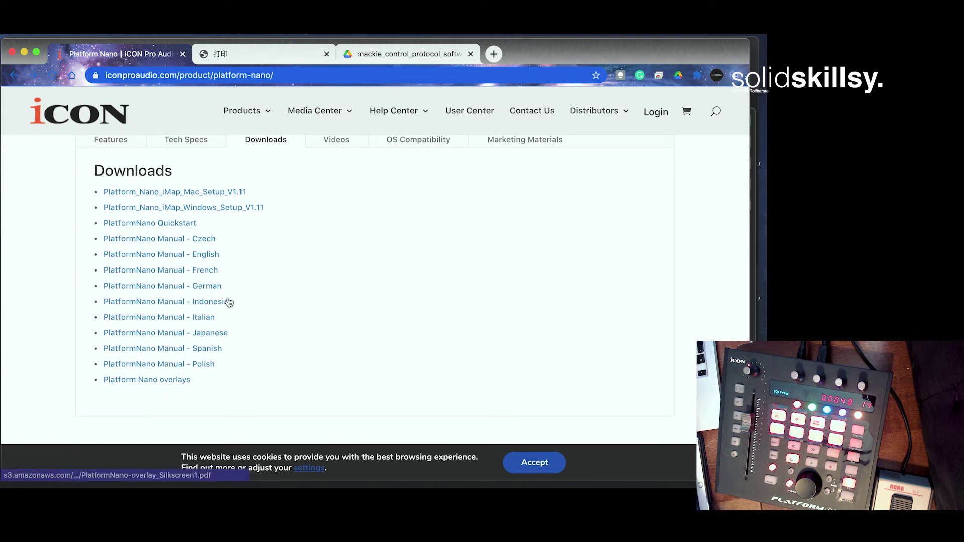
pyautogui.click(273, 56)
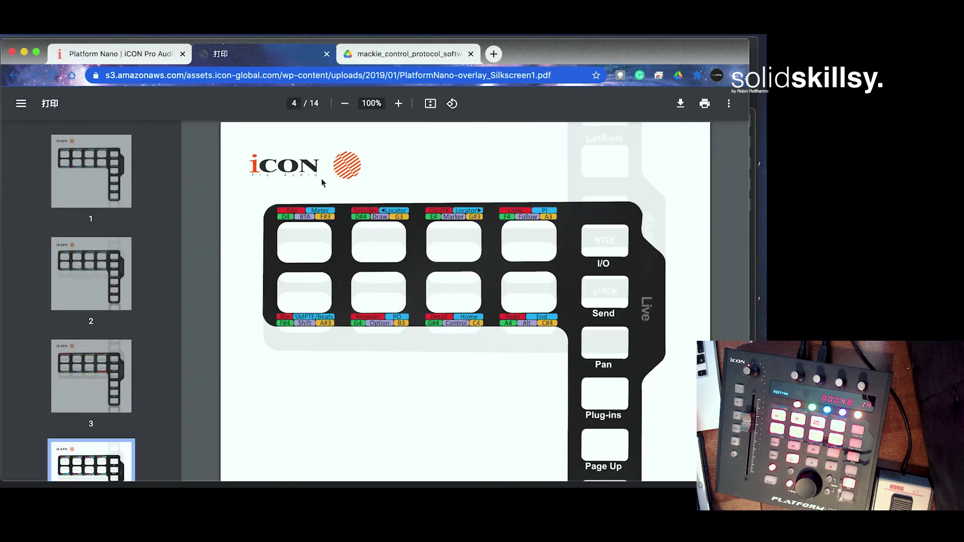
# Step: Jump to page 1 to show the Cubase/Nuendo overlay with Page Up, Pan, Plug-ins and EQ labels
pyautogui.click(106, 187)
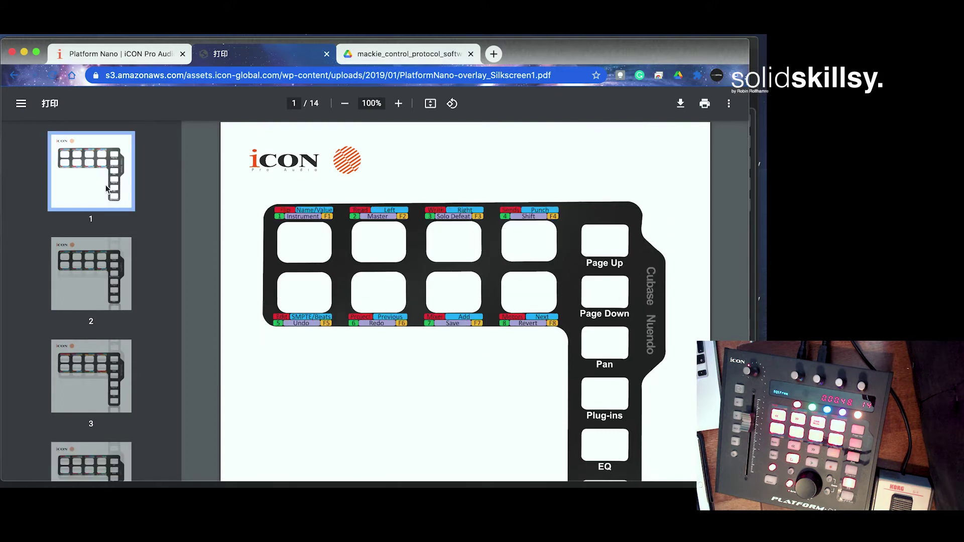
pyautogui.scroll(-2, 165, 240)
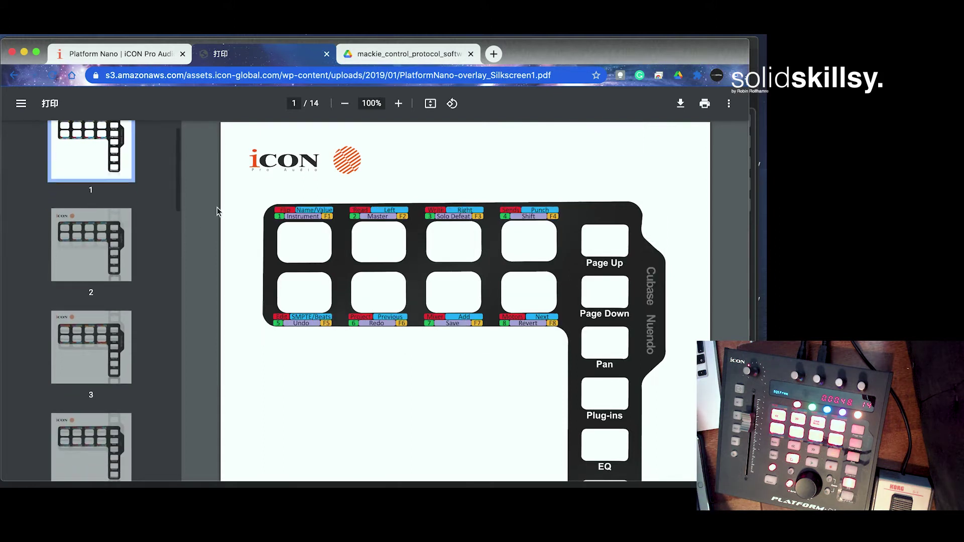
pyautogui.scroll(-3, 217, 207)
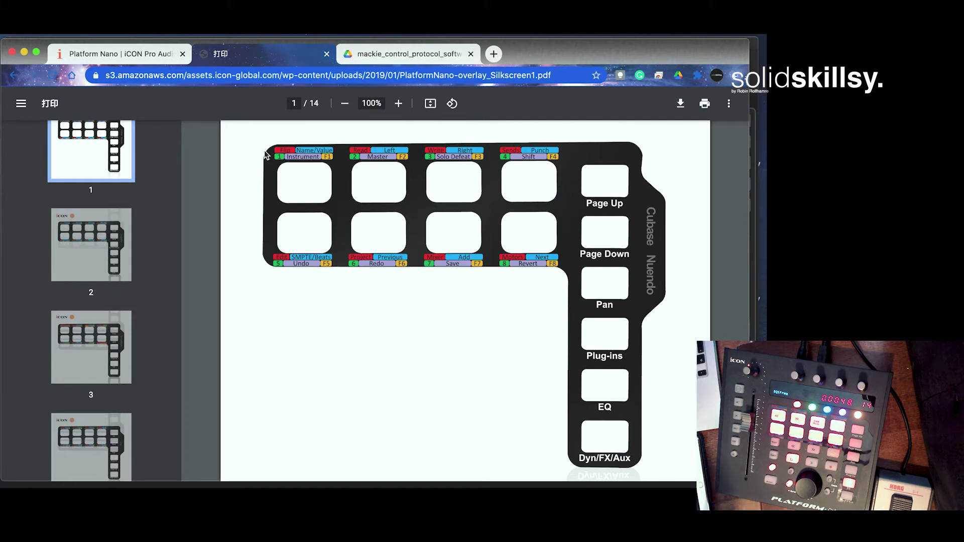
pyautogui.scroll(1, 252, 200)
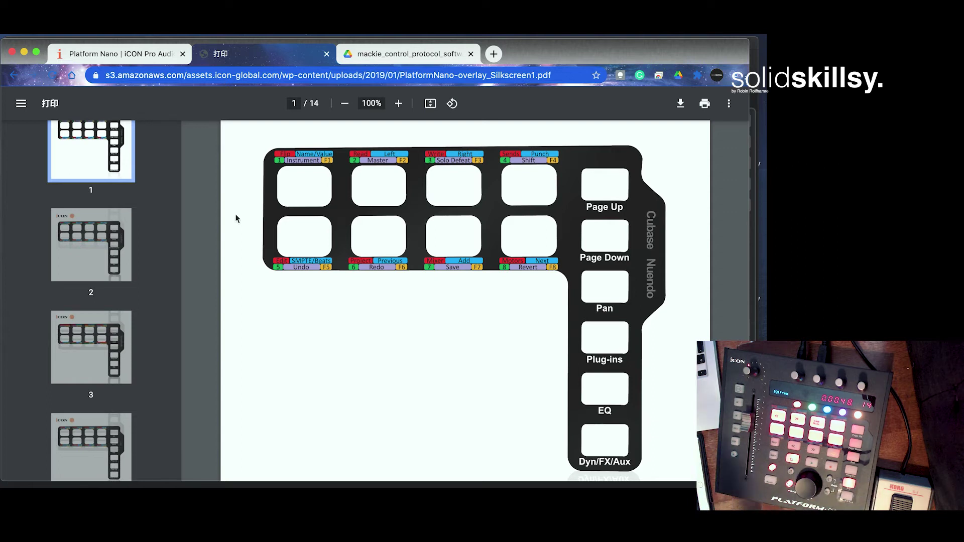
# Step: Open the Mackie Control Protocol Software Mappings PDF and scroll down to the Rec/Ready, Solo, Mute and Assign rows
pyautogui.click(397, 55)
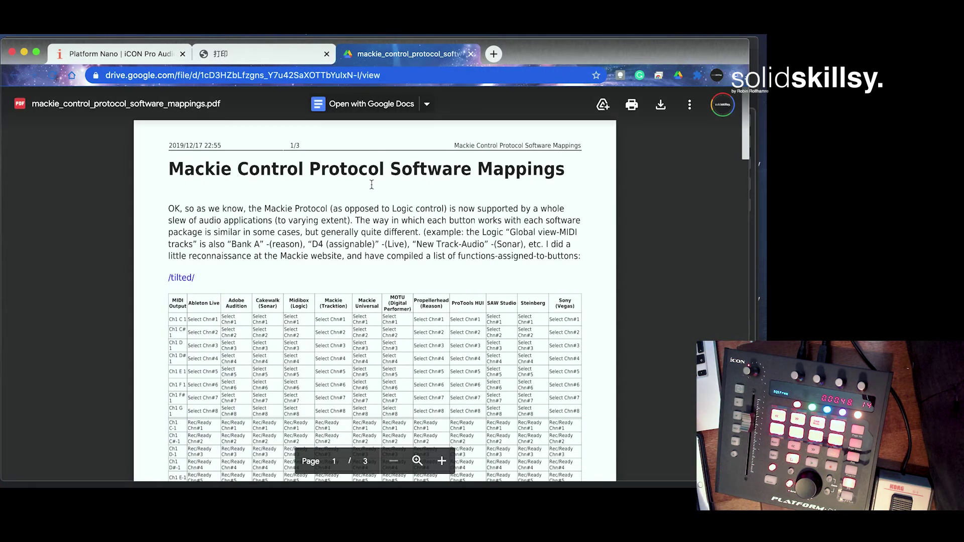
pyautogui.scroll(-1, 372, 184)
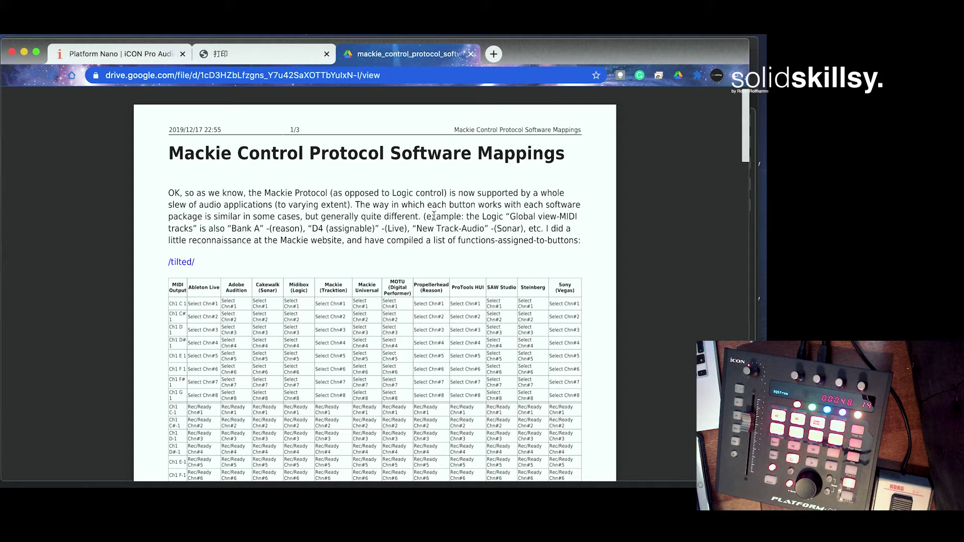
pyautogui.scroll(-2, 421, 239)
pyautogui.scroll(-3, 421, 239)
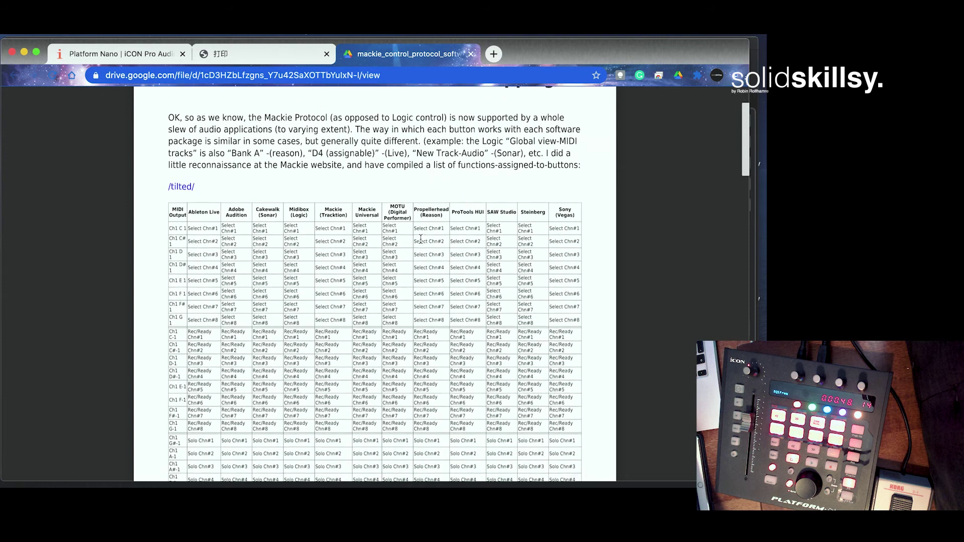
pyautogui.scroll(-1, 421, 239)
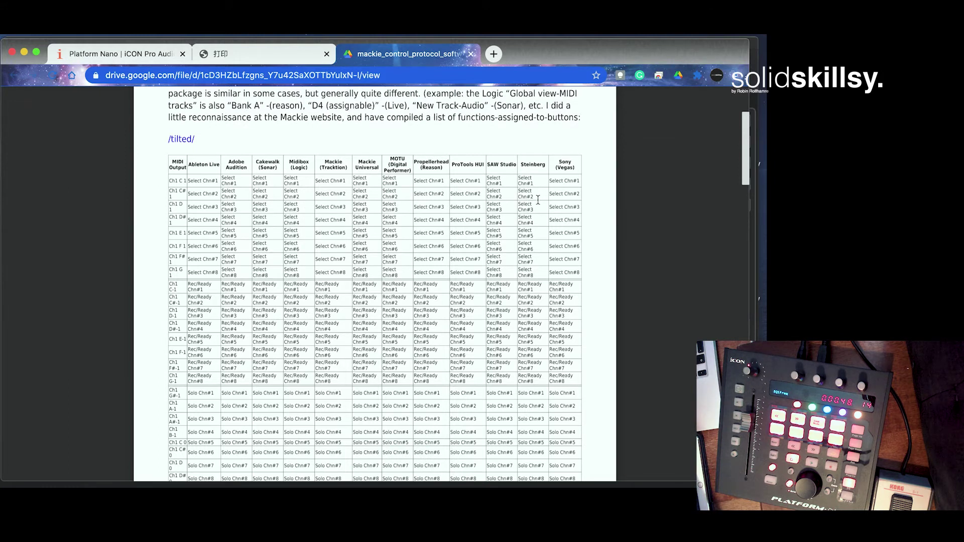
pyautogui.scroll(-5, 531, 216)
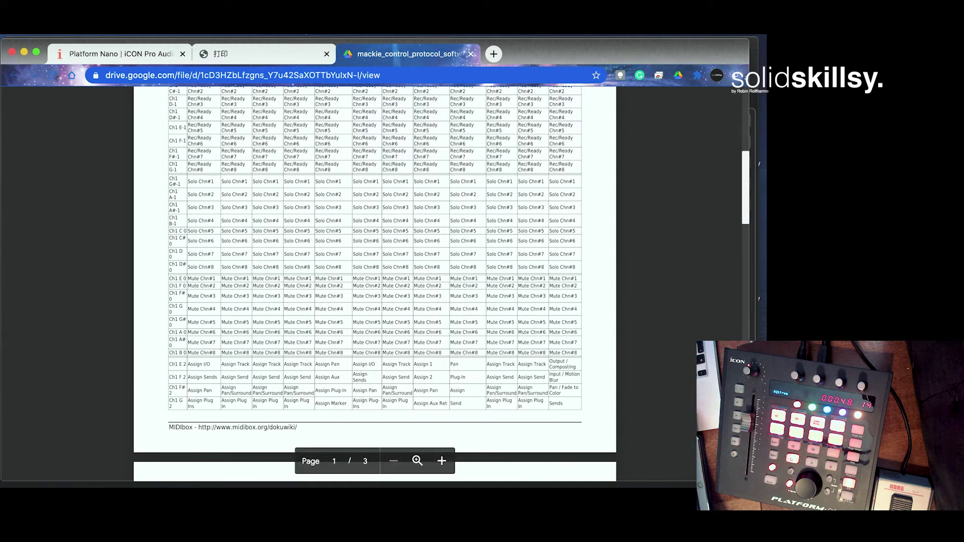
pyautogui.moveTo(510, 487)
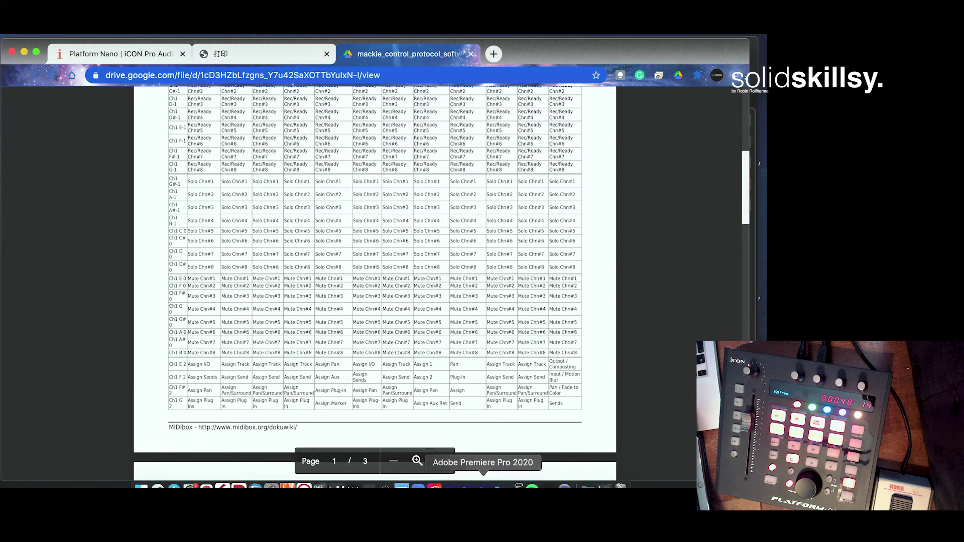
# Step: Bring up Platform Nano iMap and set its Control Mode to 4) User Define
pyautogui.click(517, 486)
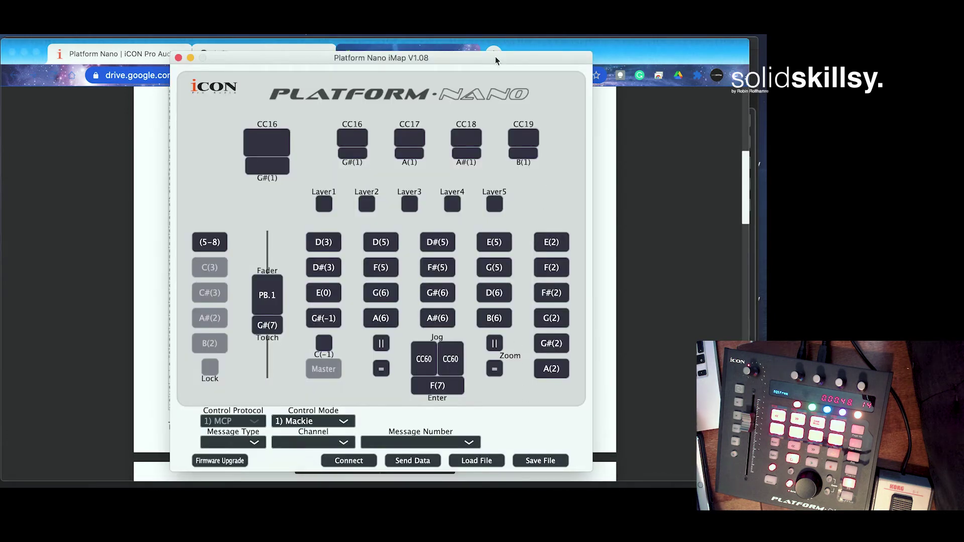
pyautogui.moveTo(495, 56); pyautogui.dragTo(584, 59)
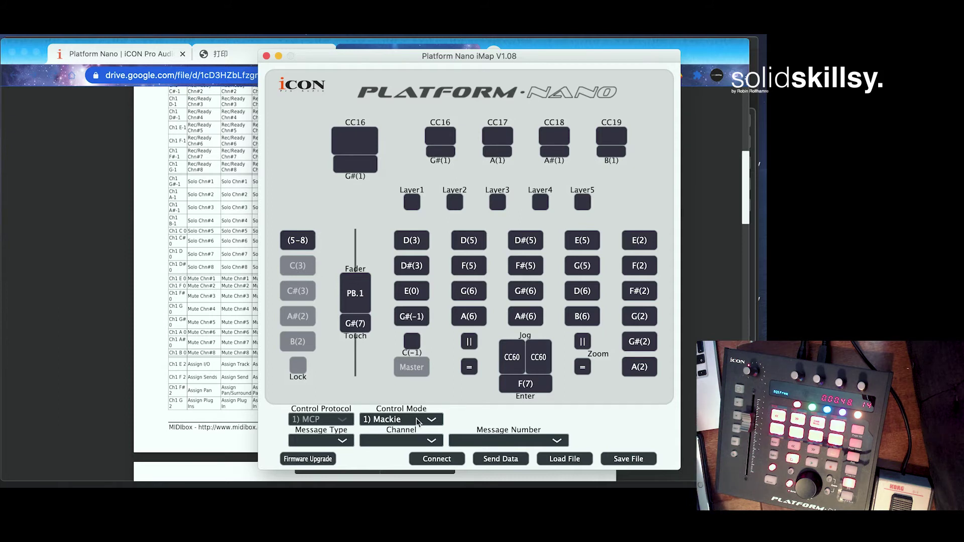
pyautogui.click(435, 420)
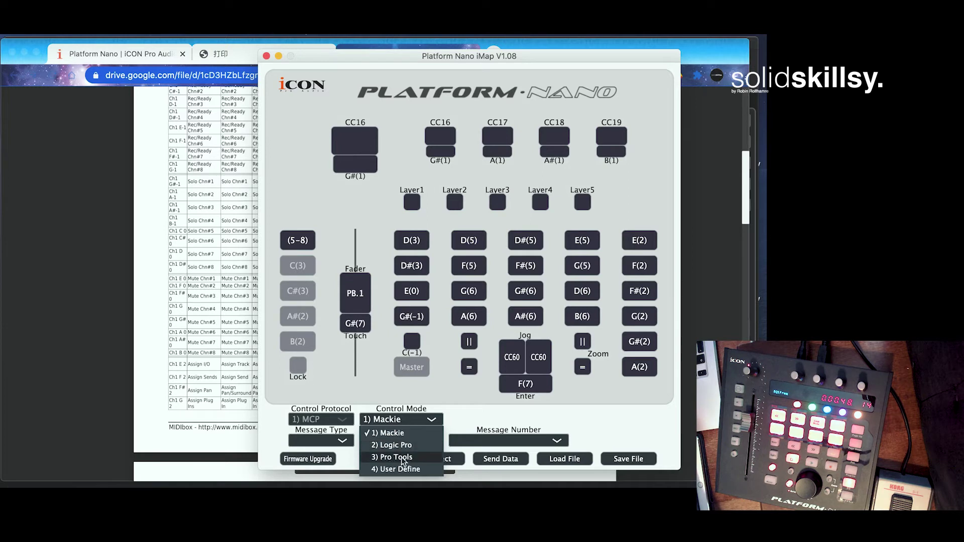
pyautogui.click(392, 469)
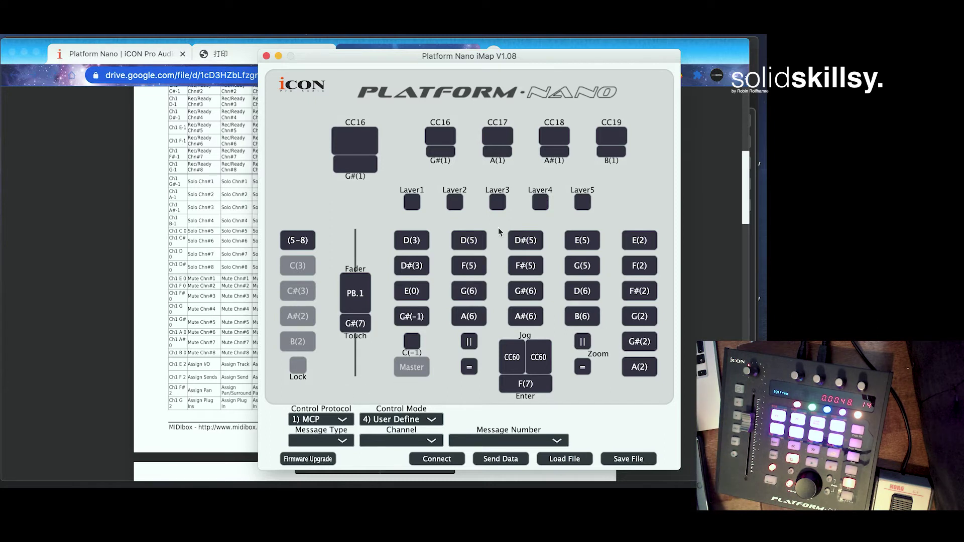
# Step: View layer 4's pad note assignments in iMap, then return to the Mackie mappings PDF
pyautogui.click(541, 203)
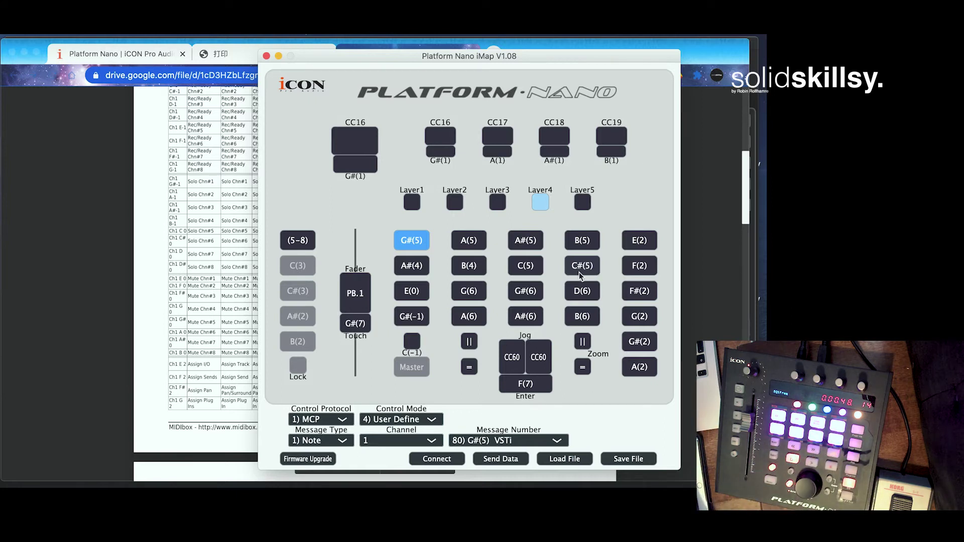
pyautogui.click(148, 296)
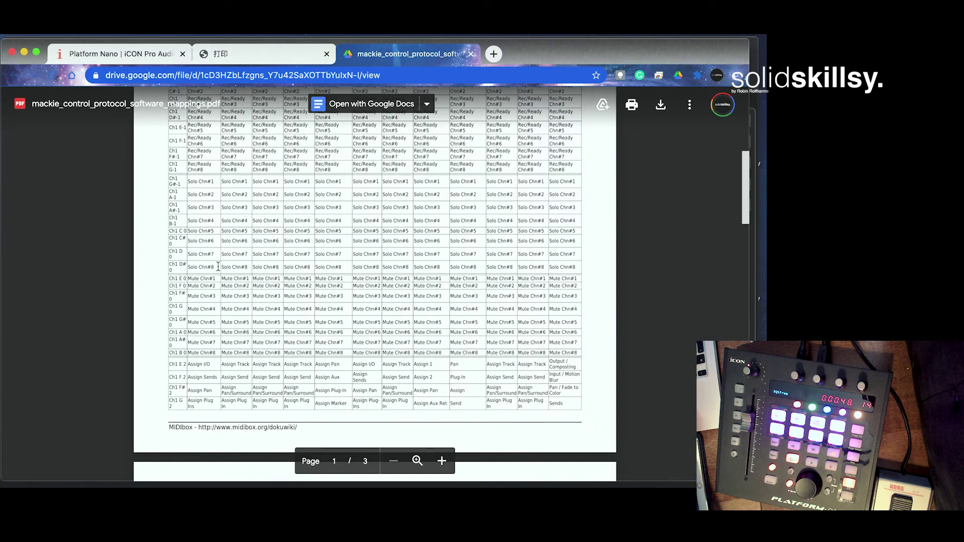
# Step: Scroll to page 2 of the mappings table, showing Bank, Flip, Shift and transport commands per DAW
pyautogui.scroll(-5, 218, 266)
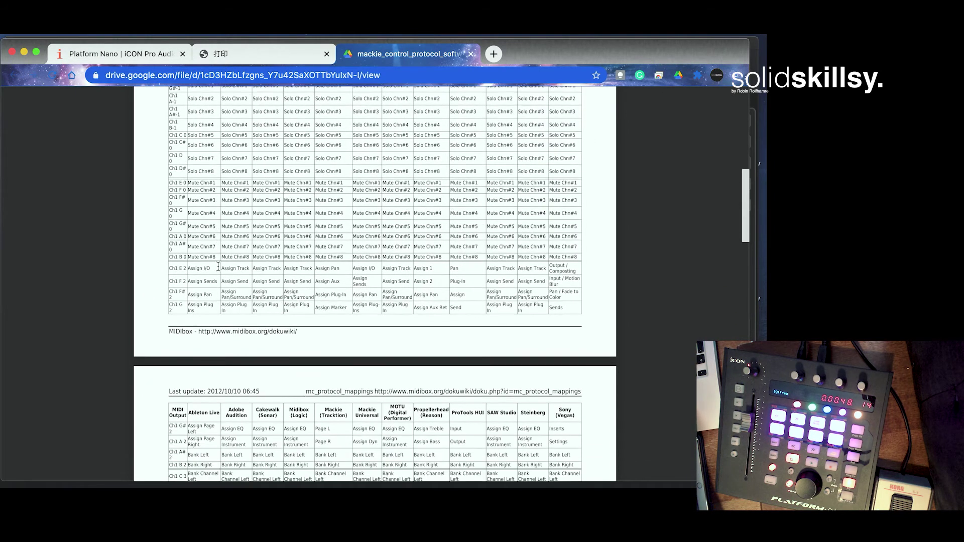
pyautogui.scroll(-5, 217, 271)
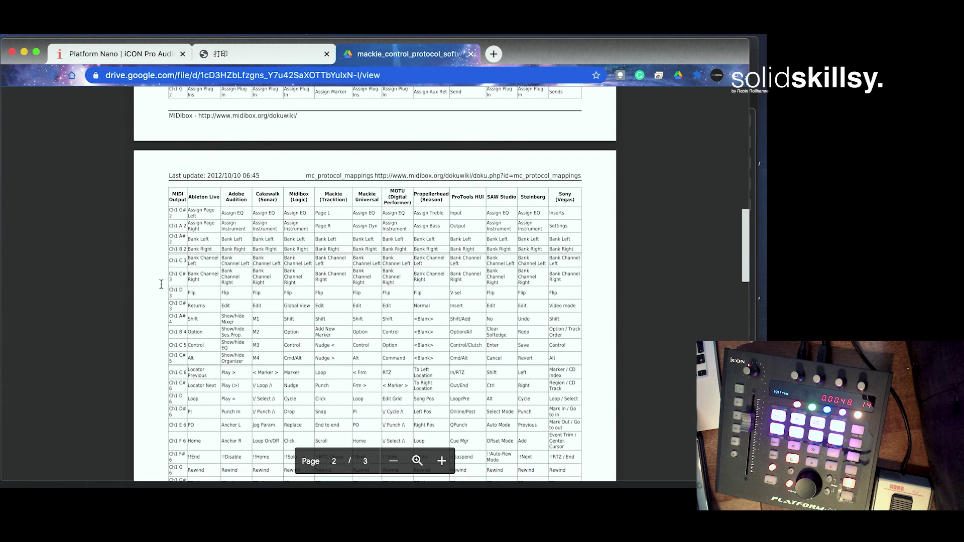
pyautogui.scroll(-3, 196, 291)
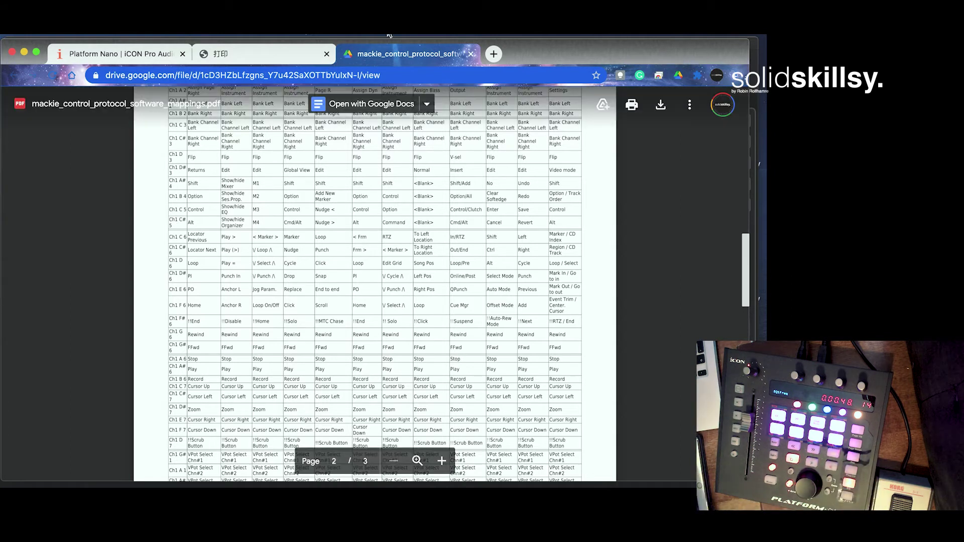
# Step: Glance at the Platform Nano overlay PDF, then return to page 2 of the Mackie mappings PDF
pyautogui.click(302, 60)
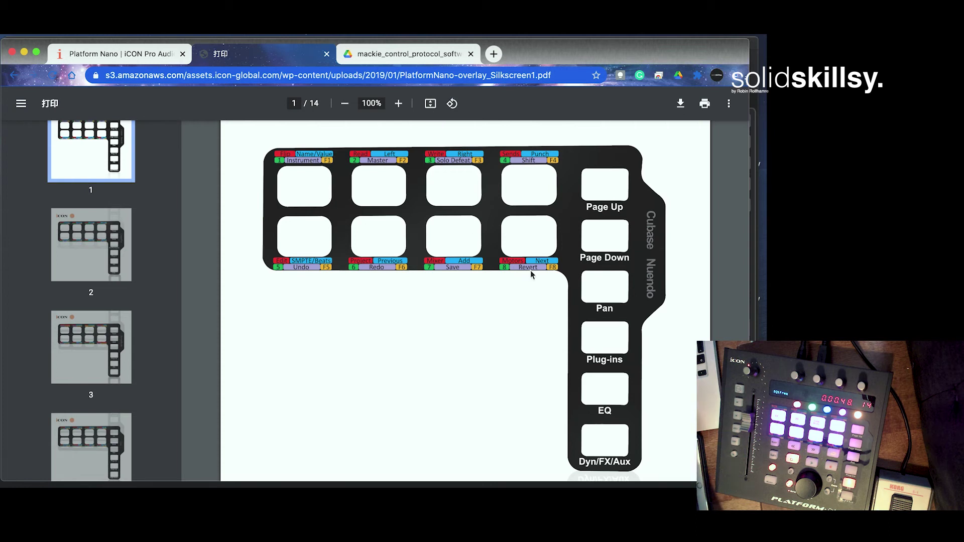
pyautogui.click(400, 55)
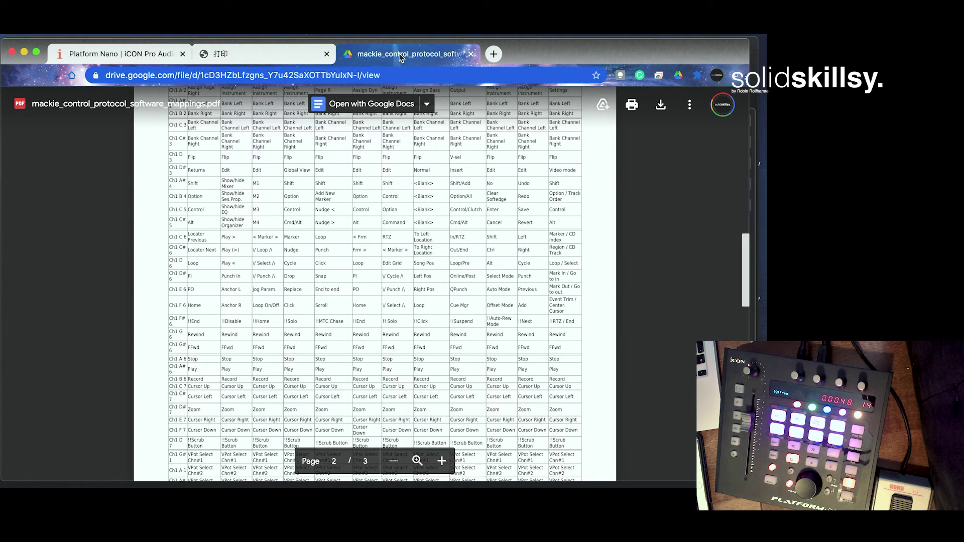
# Step: Set iMap's Control Mode back to 1) Mackie, close the editor and return to the Cubase project
pyautogui.click(24, 54)
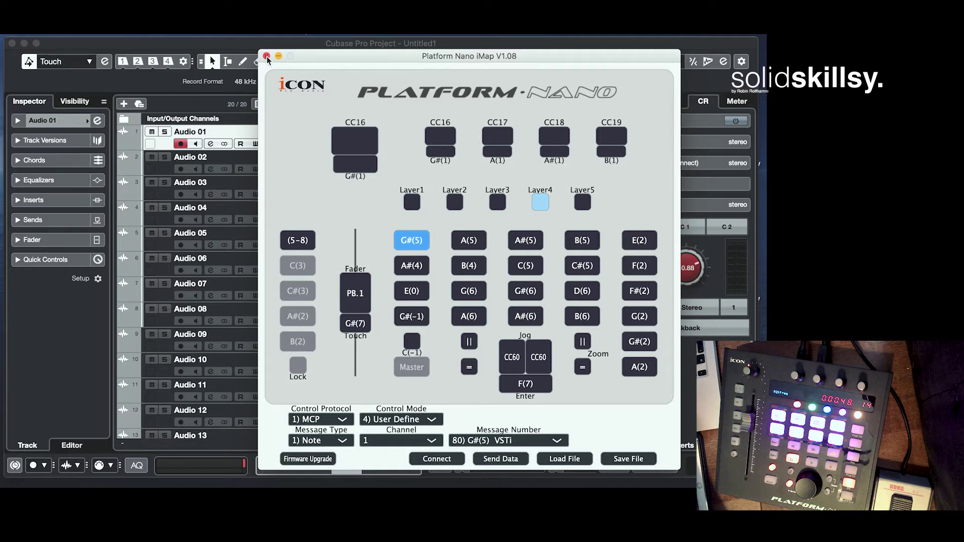
pyautogui.click(384, 420)
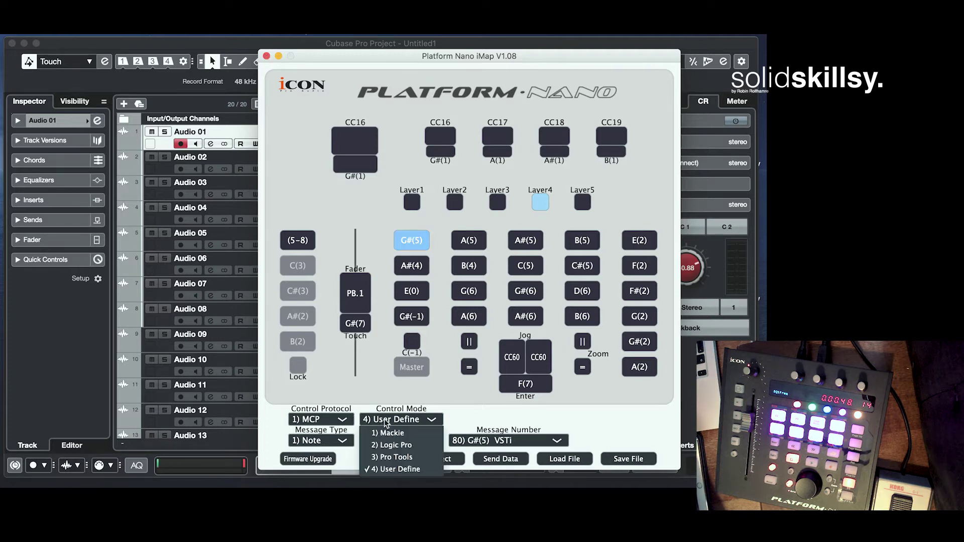
pyautogui.click(390, 433)
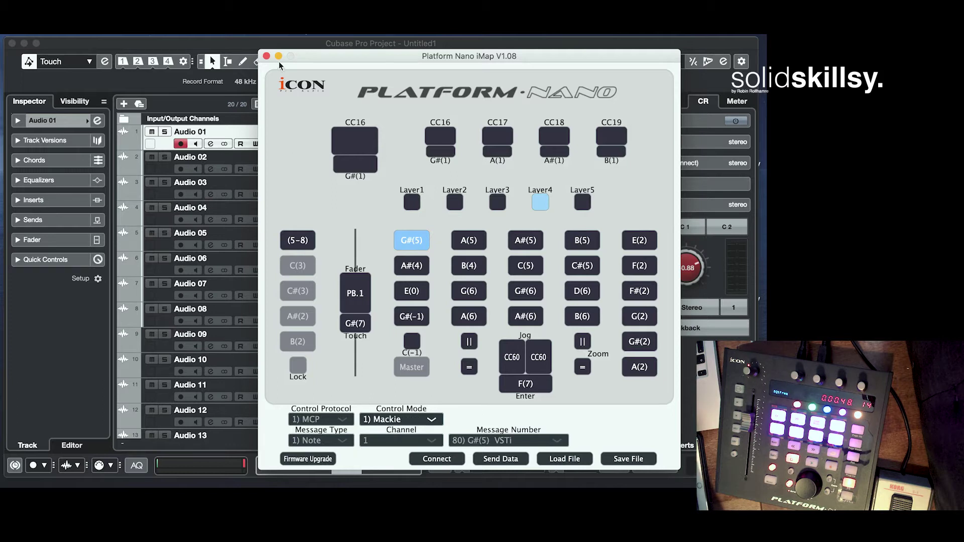
pyautogui.click(266, 56)
pyautogui.click(324, 42)
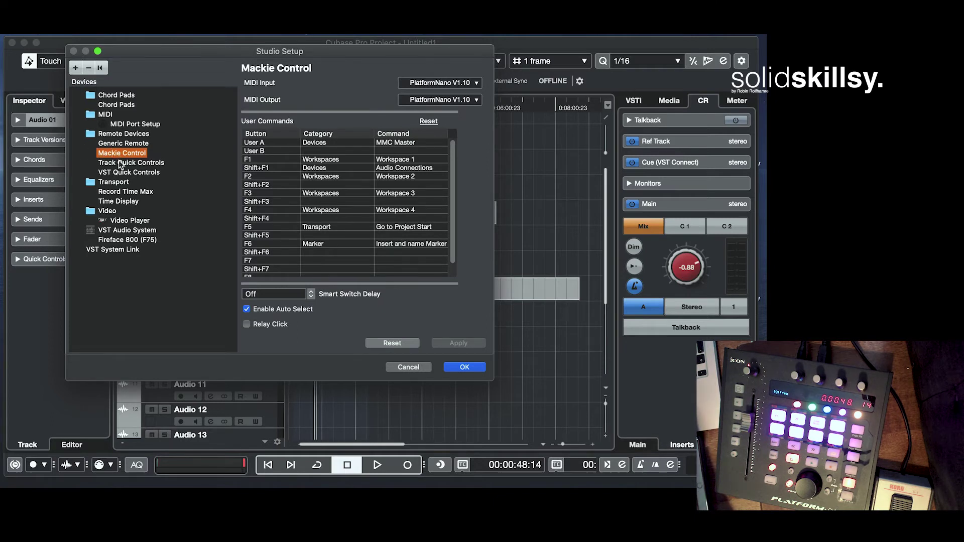
# Step: Check the Studio Setup remote device list and dismiss it without adding a device
pyautogui.click(75, 68)
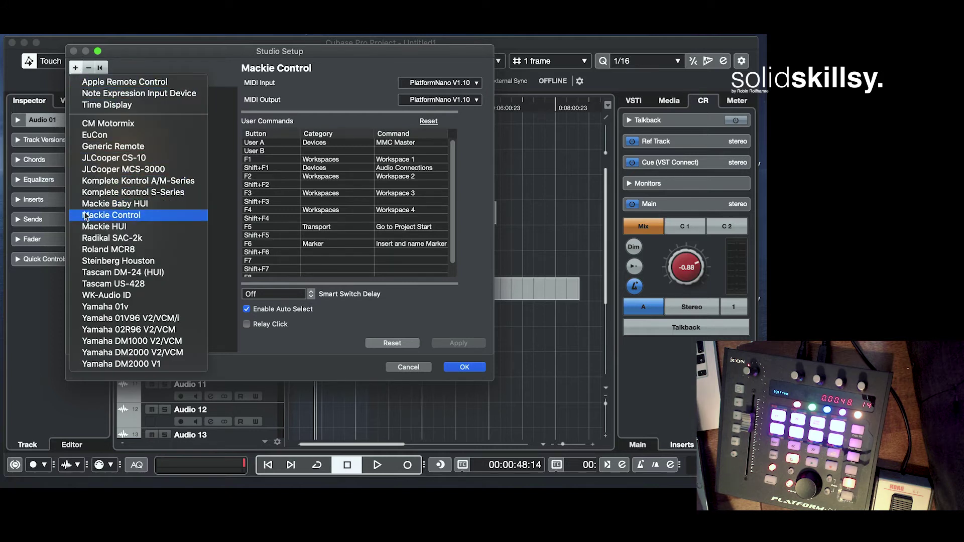
pyautogui.click(150, 74)
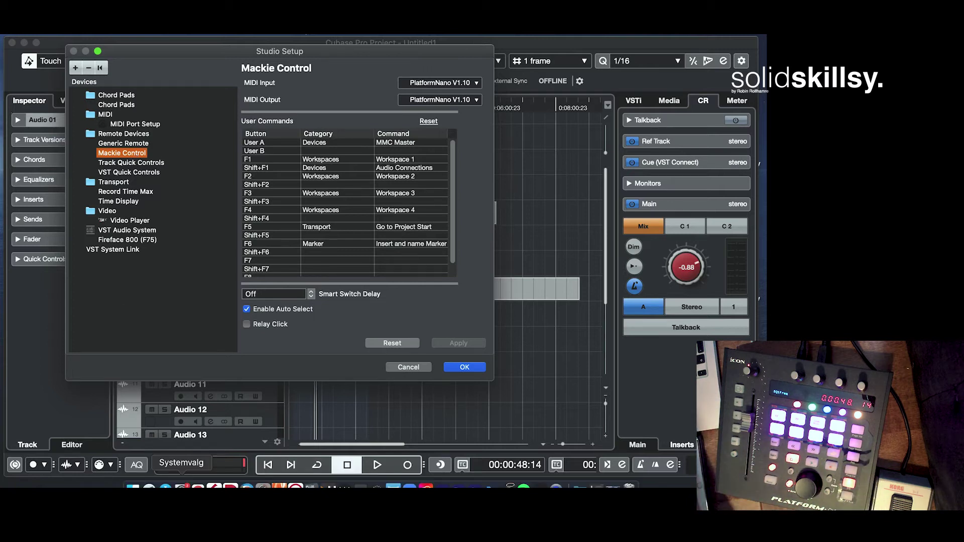
# Step: Bring the Mackie Control mappings PDF forward, then minimize Chrome to reveal Cubase's Studio Setup
pyautogui.click(198, 486)
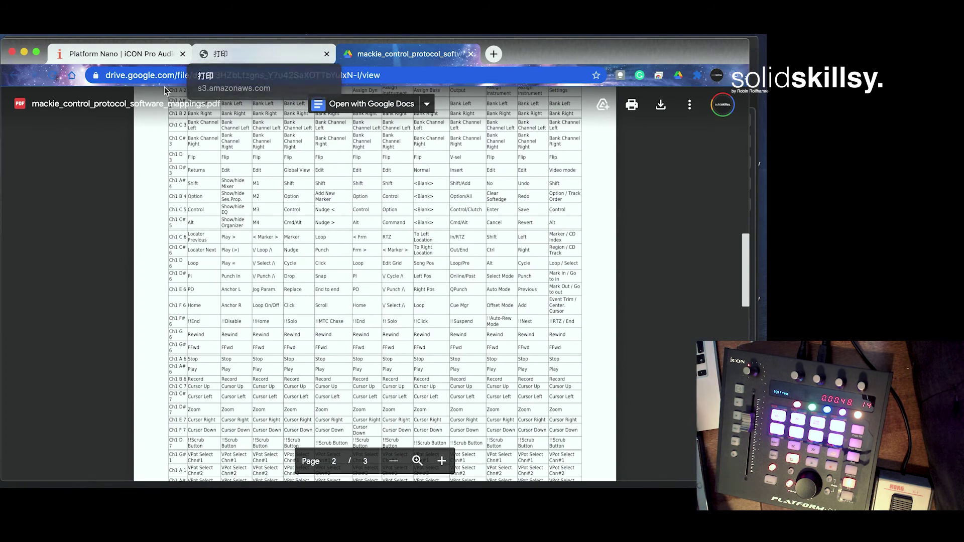
pyautogui.click(24, 52)
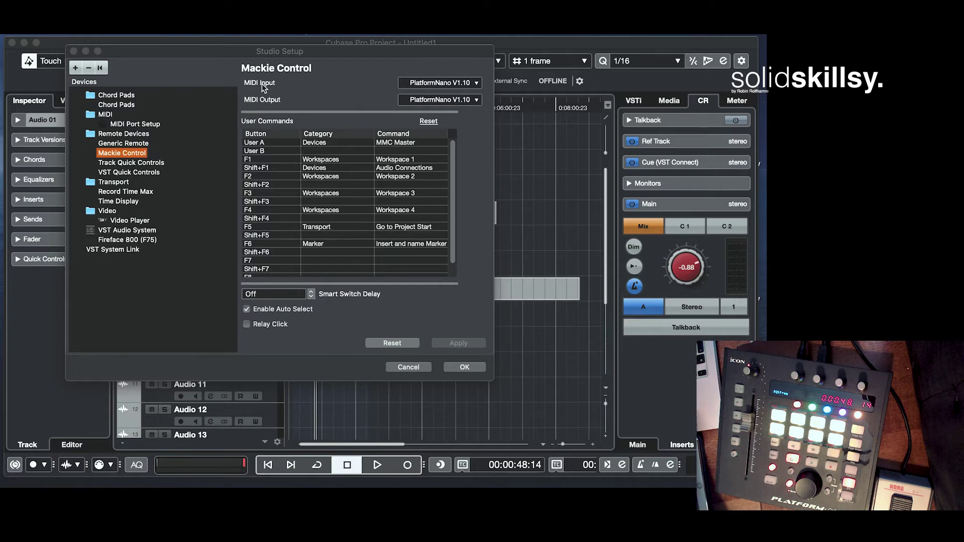
pyautogui.click(430, 85)
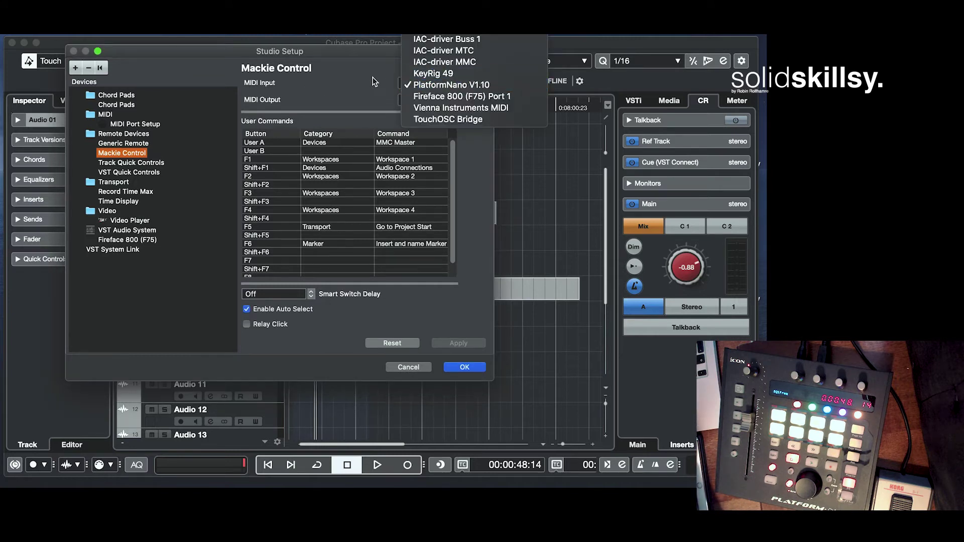
pyautogui.click(358, 89)
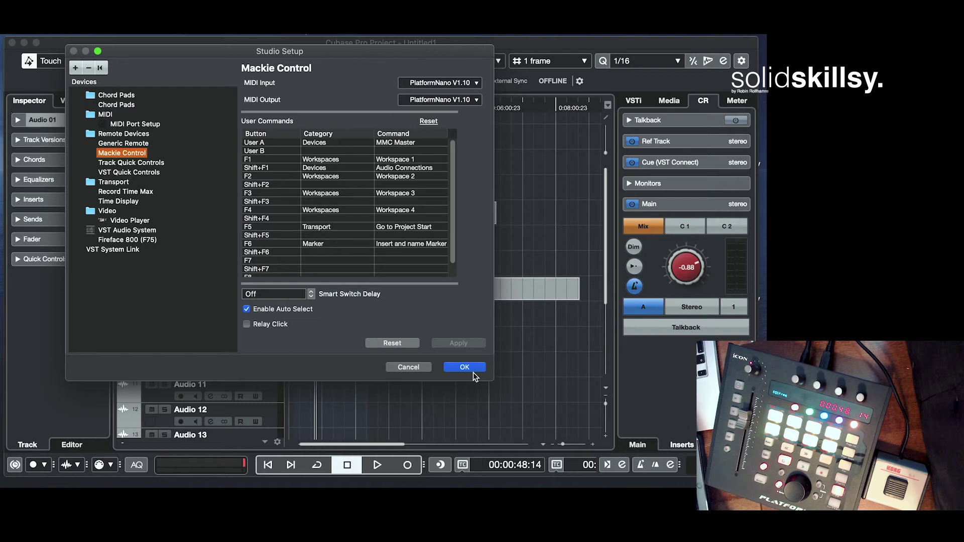
# Step: Confirm the Mackie Control setup, then open and dismiss the Audio Mixdown export window
pyautogui.click(465, 367)
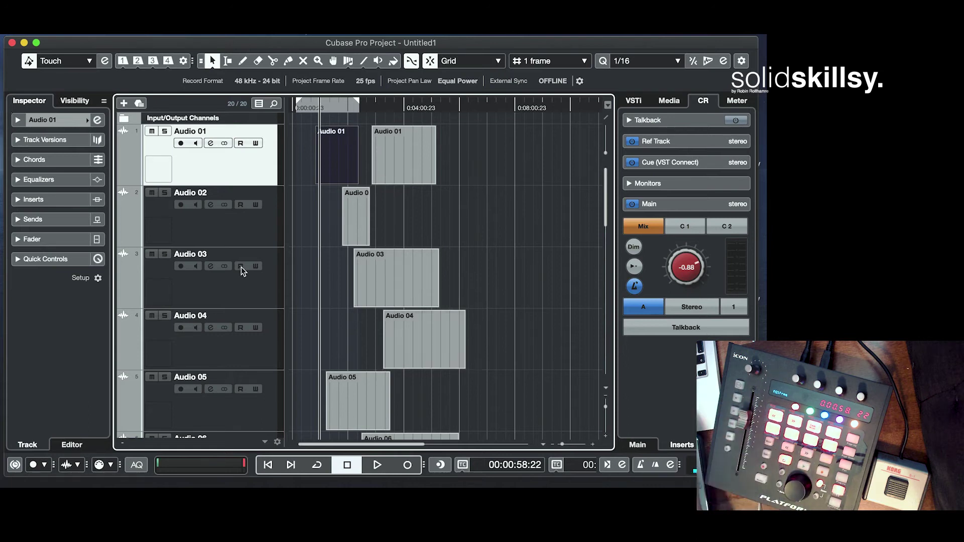
pyautogui.press('super+shift+e')
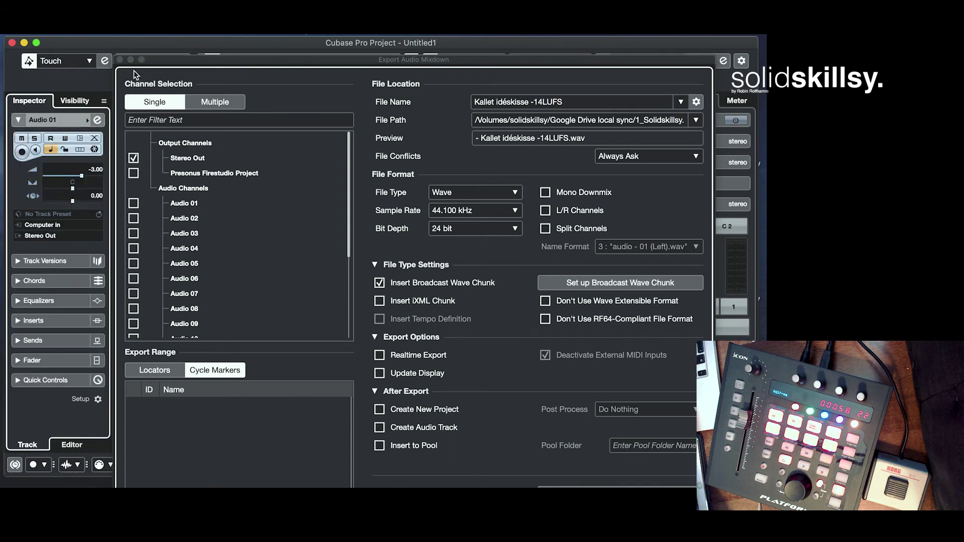
pyautogui.click(120, 59)
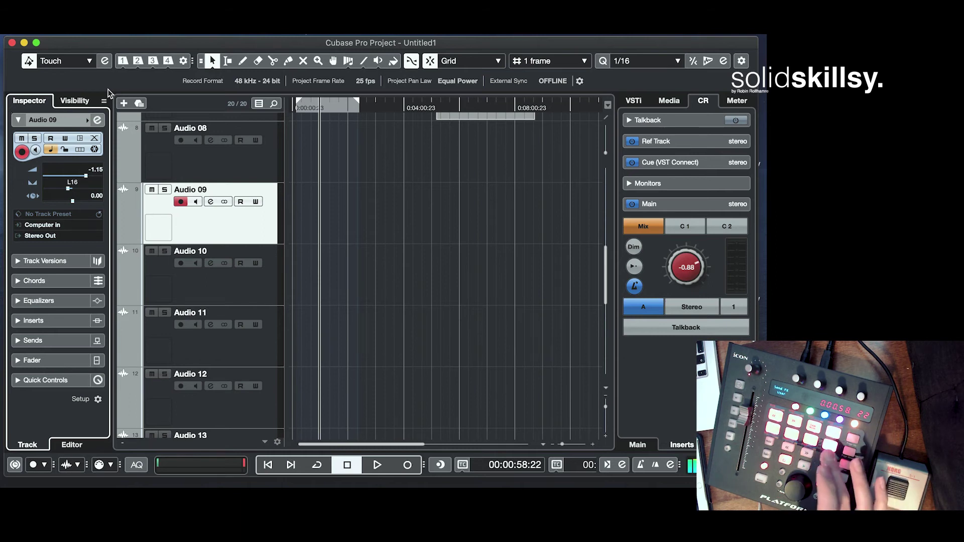
# Step: Toggle the MixConsole with F3, check Audio 09's Channel Settings, and leave the MixConsole open
pyautogui.press('F3')
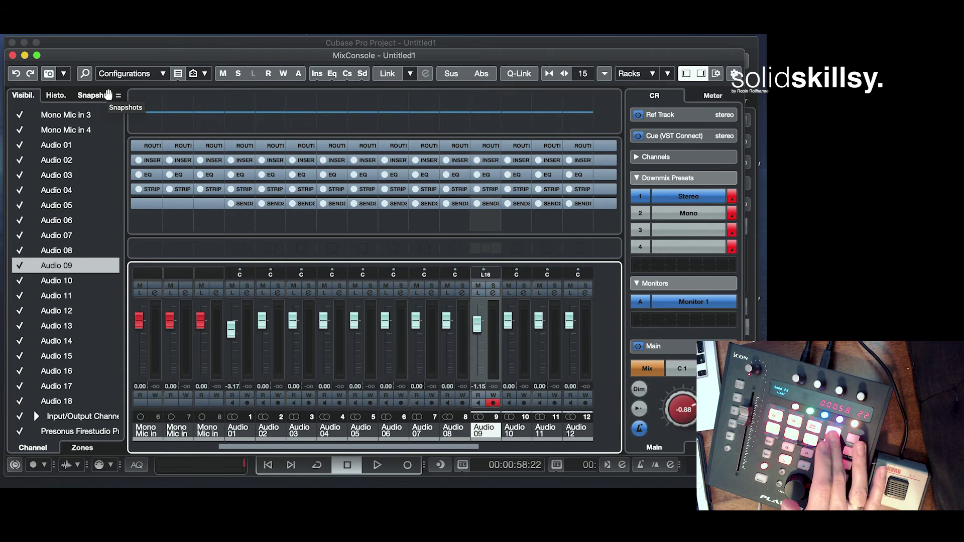
pyautogui.press('F3')
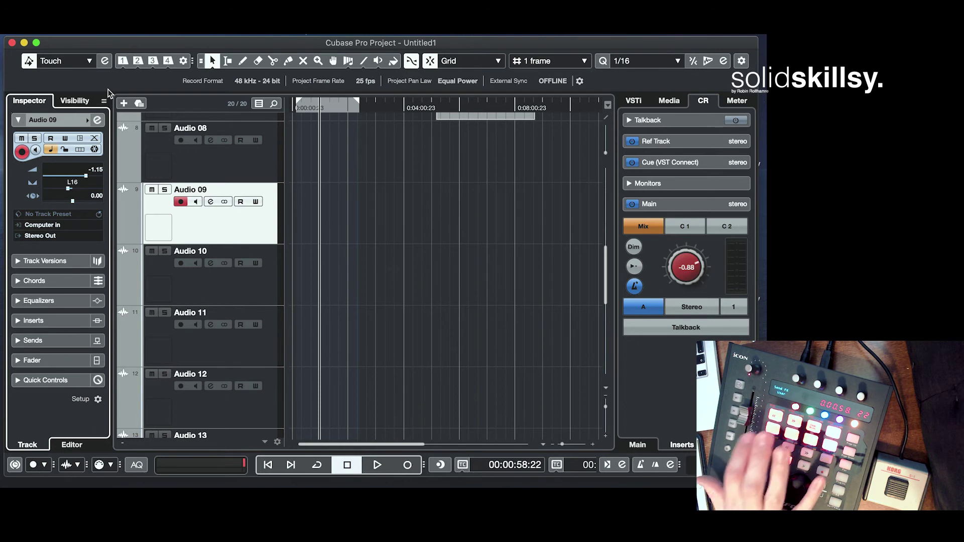
pyautogui.press('e')
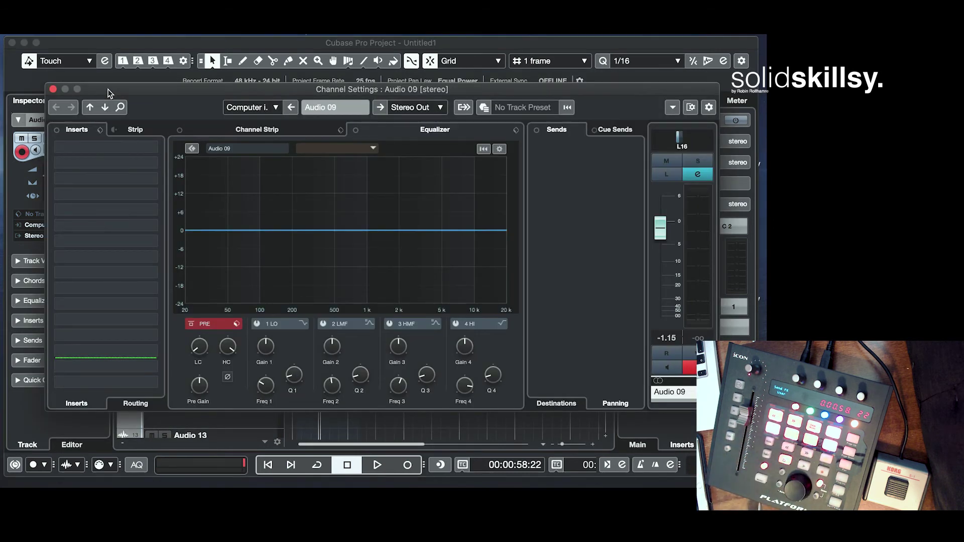
pyautogui.press('e')
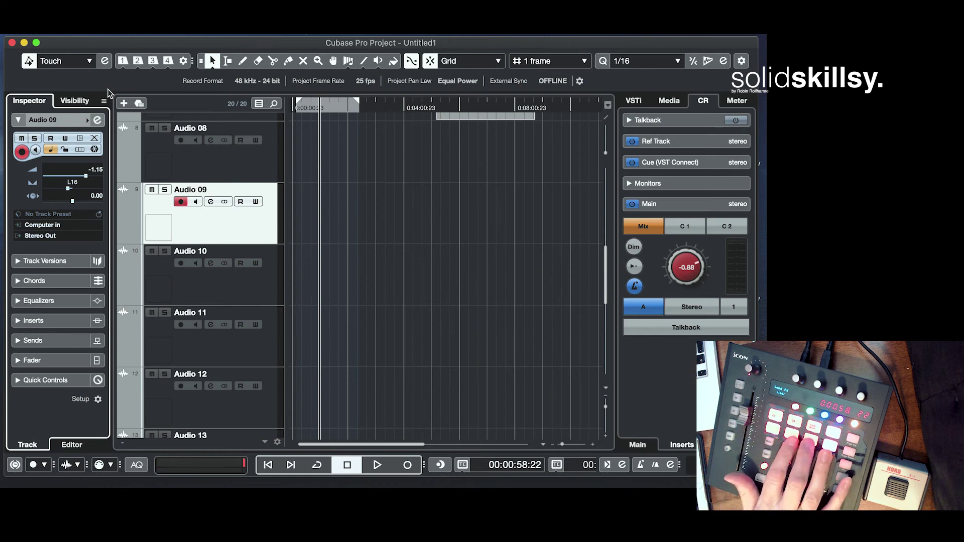
pyautogui.press('F3')
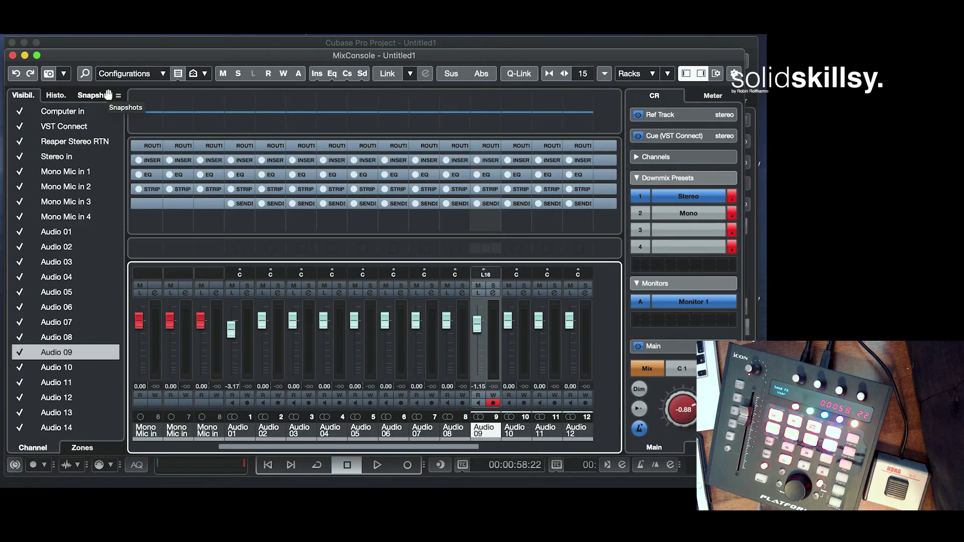
pyautogui.press('F3')
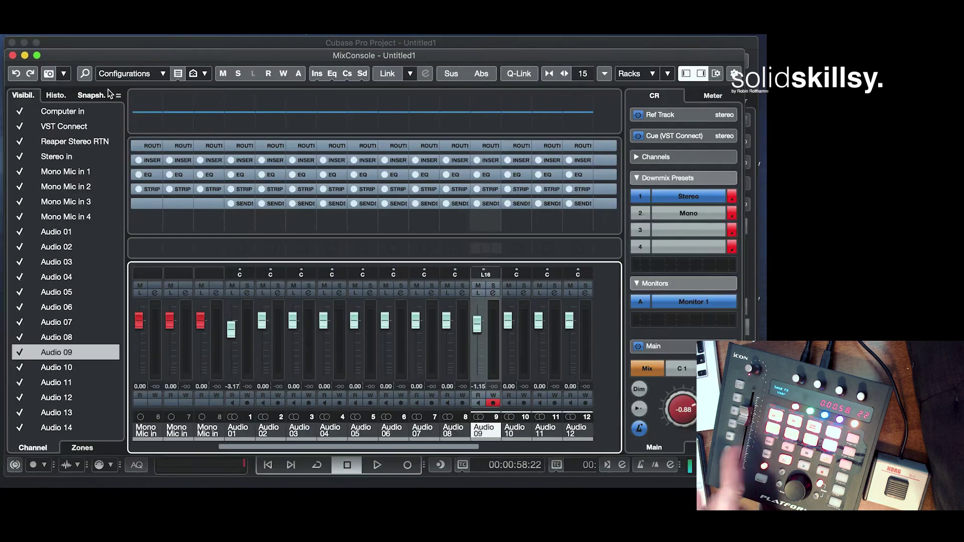
pyautogui.press('F3')
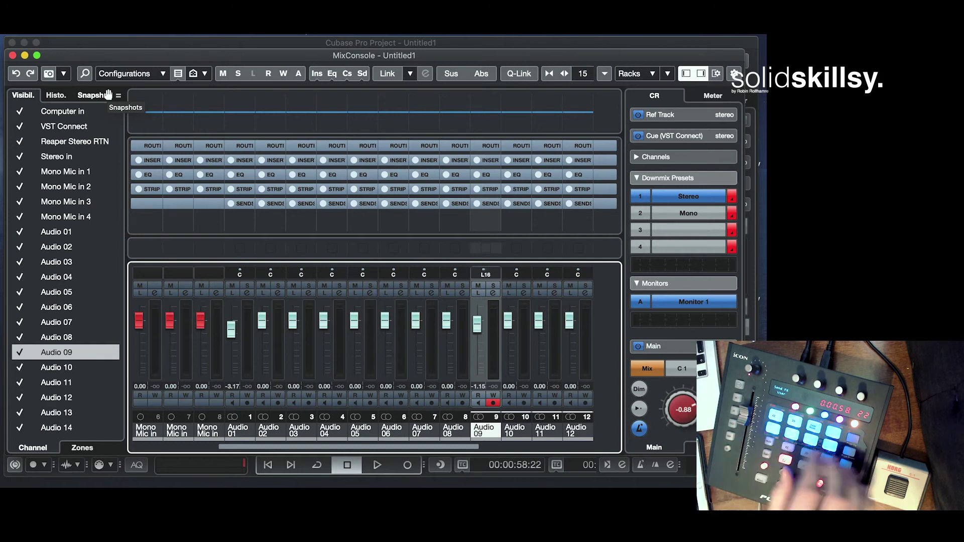
# Step: Close the MixConsole with F3 to return to the project window
pyautogui.press('F3')
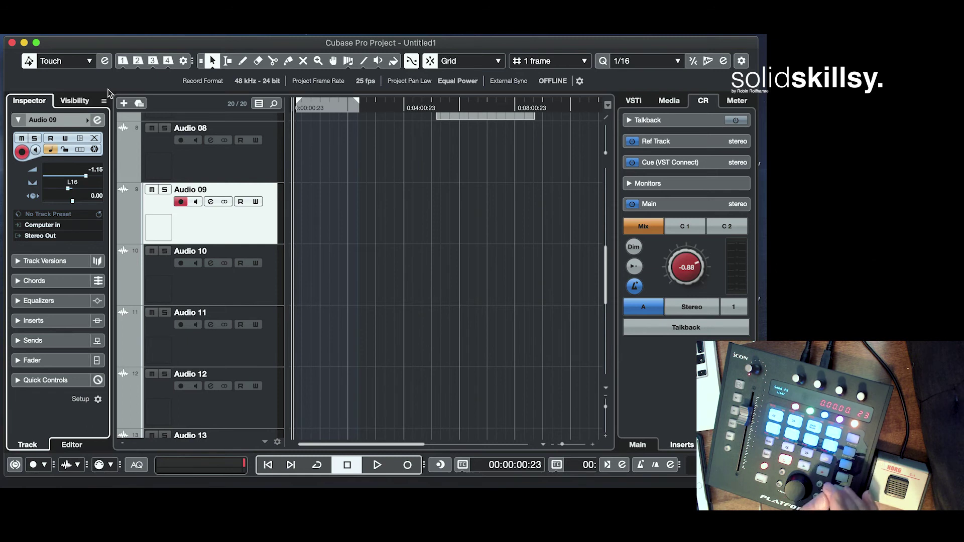
# Step: Open the Markers list and give marker 1 the description 'hello'
pyautogui.press('super+m')
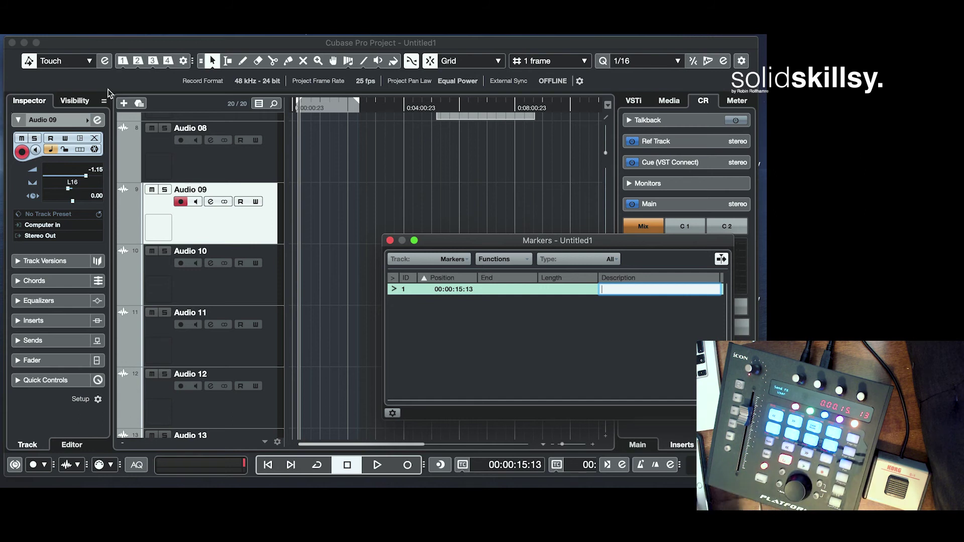
pyautogui.write('hello')
pyautogui.press('Return')
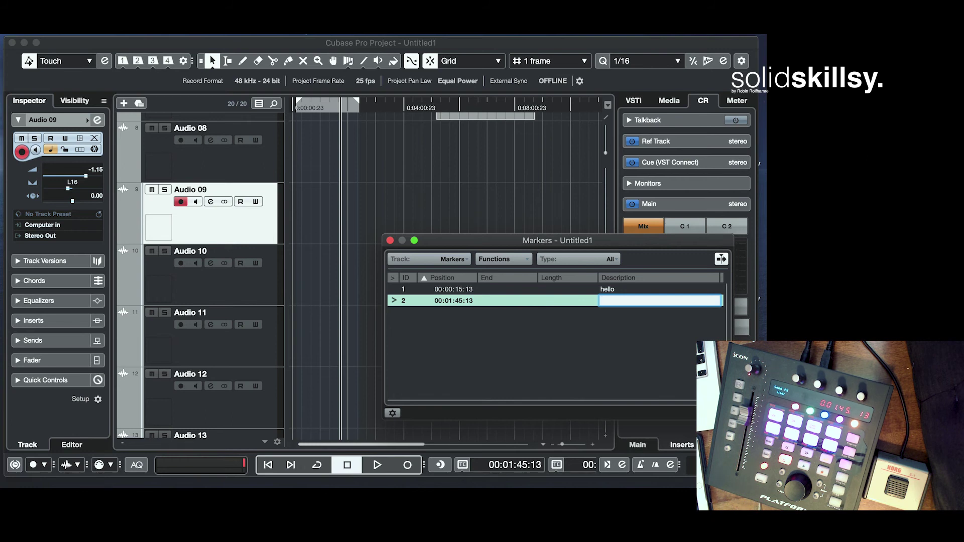
pyautogui.moveTo(363, 486)
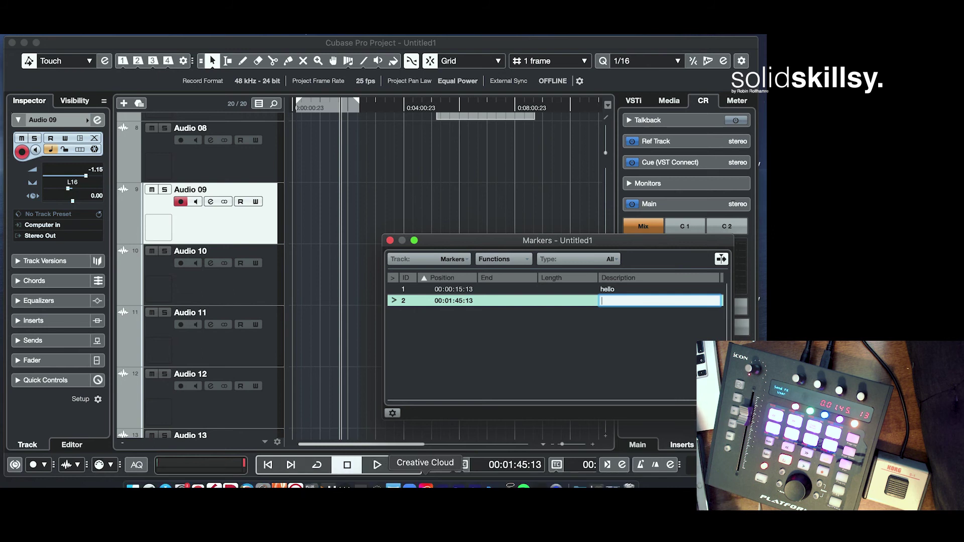
pyautogui.click(508, 487)
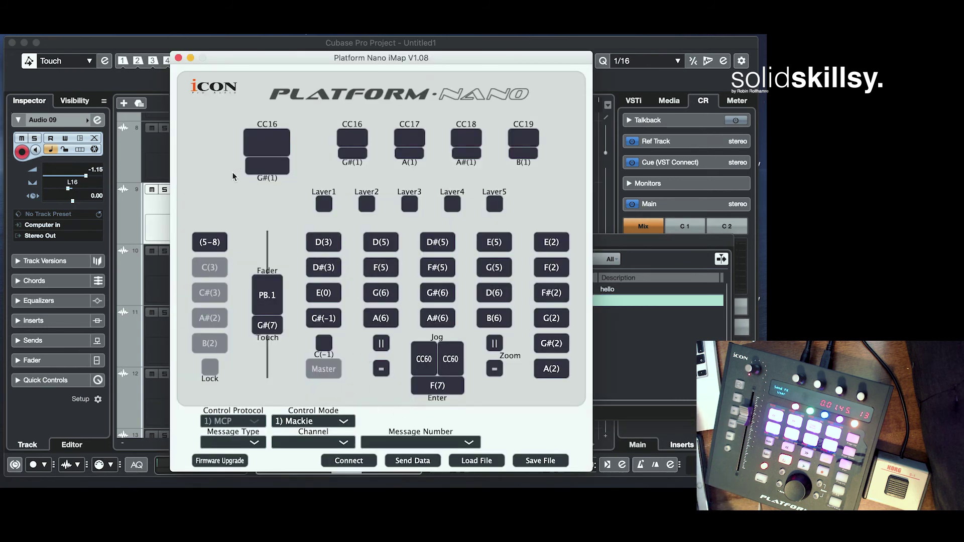
pyautogui.click(178, 59)
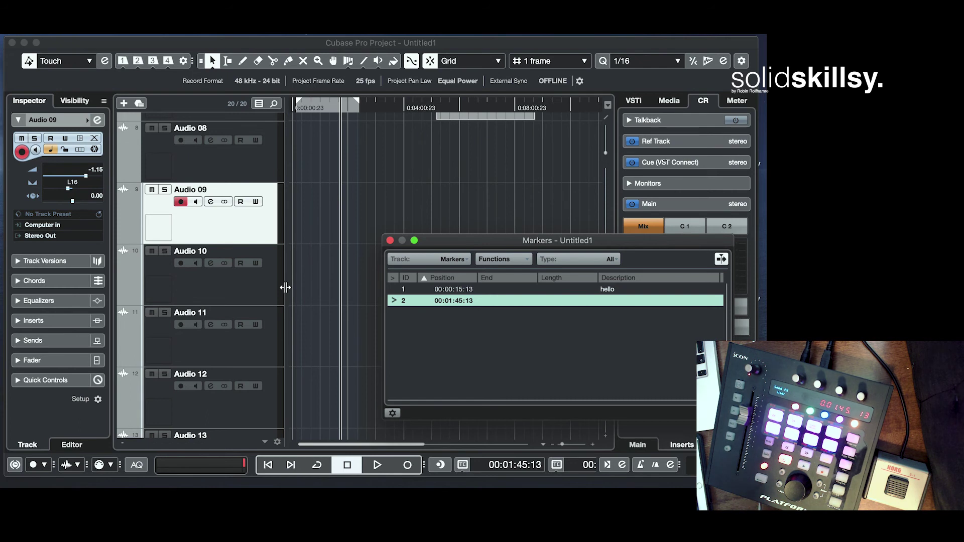
# Step: Focus the Audio 09 track in the project window, dismissing the Markers window
pyautogui.click(165, 191)
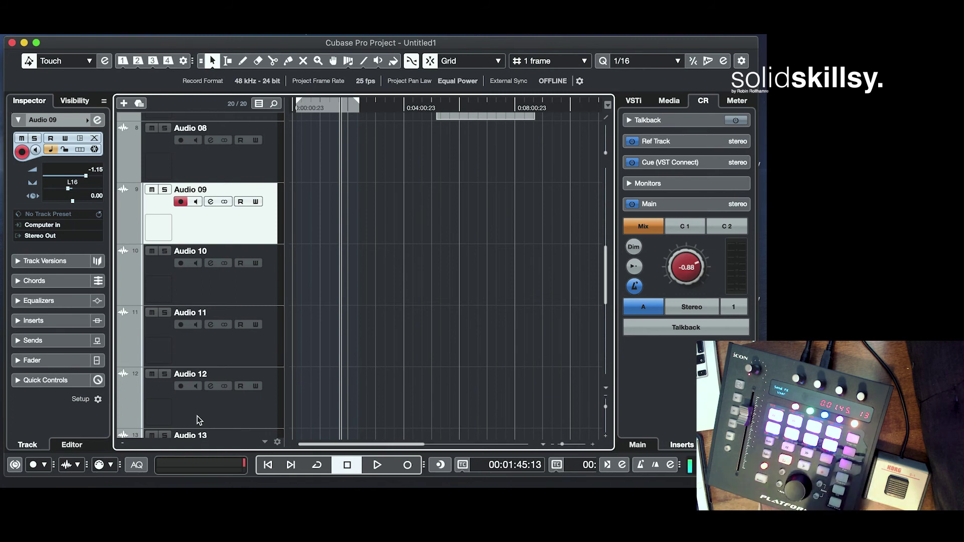
pyautogui.press('super+s')
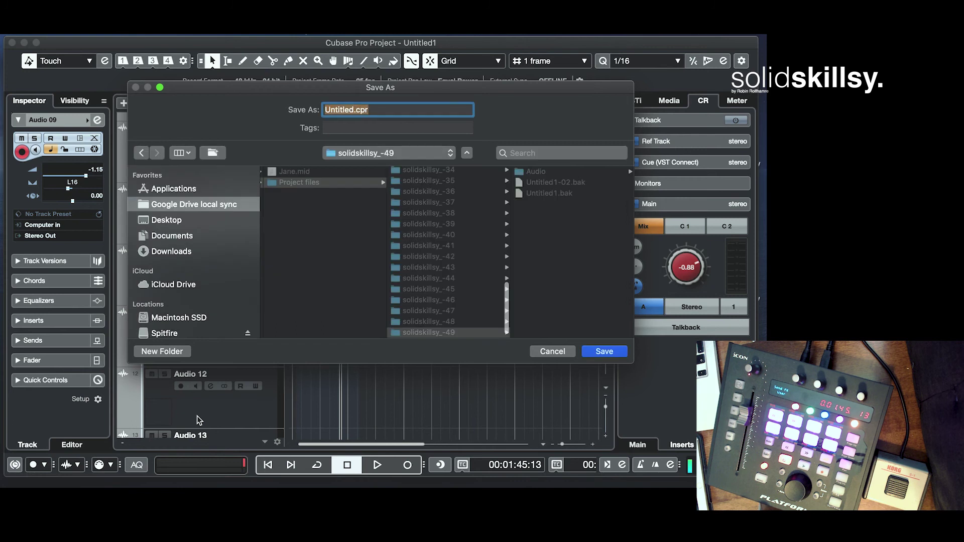
pyautogui.click(552, 352)
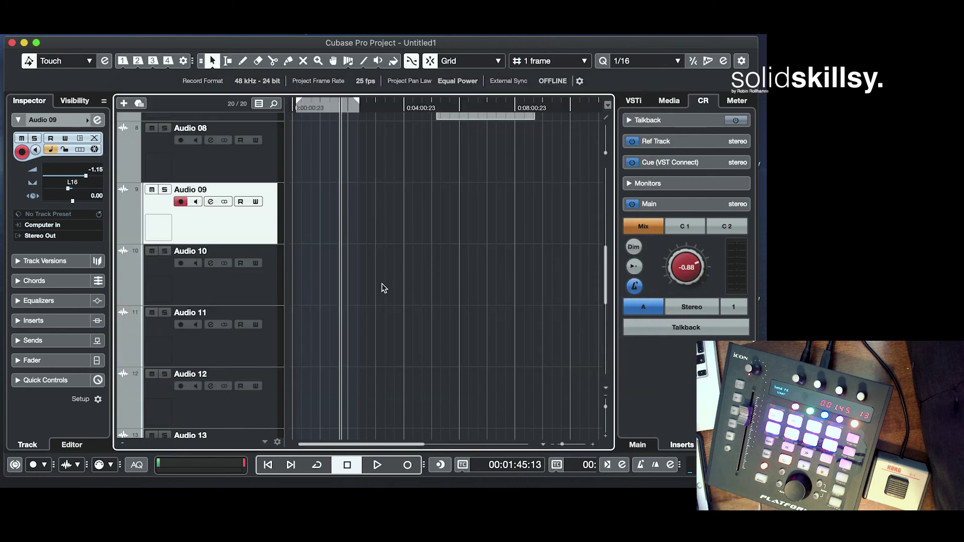
pyautogui.click(319, 209)
pyautogui.moveTo(318, 214); pyautogui.dragTo(384, 227)
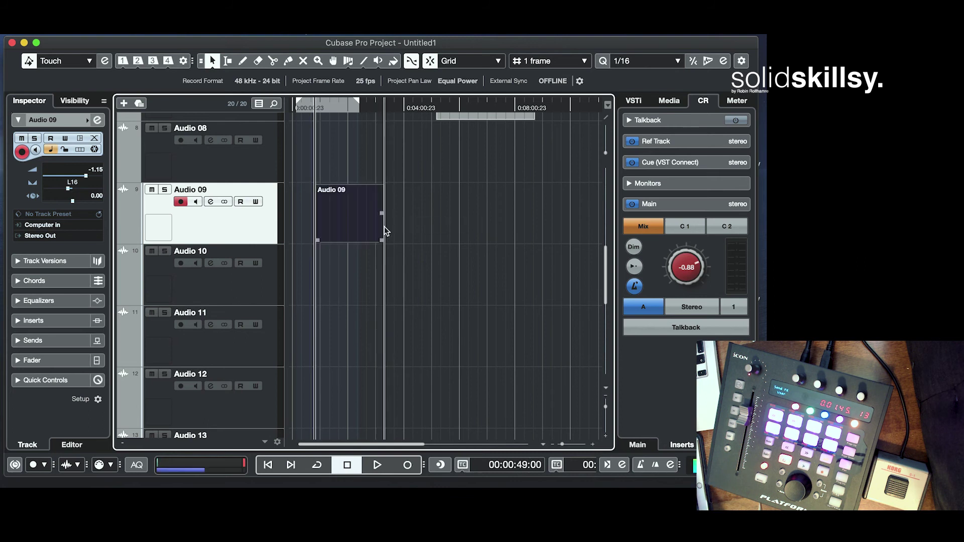
pyautogui.press('Delete')
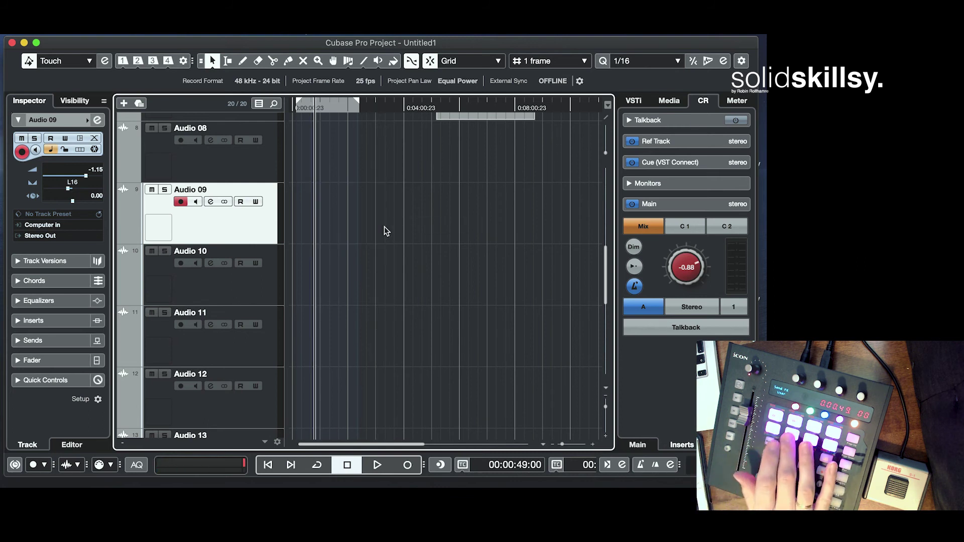
pyautogui.press('super+z')
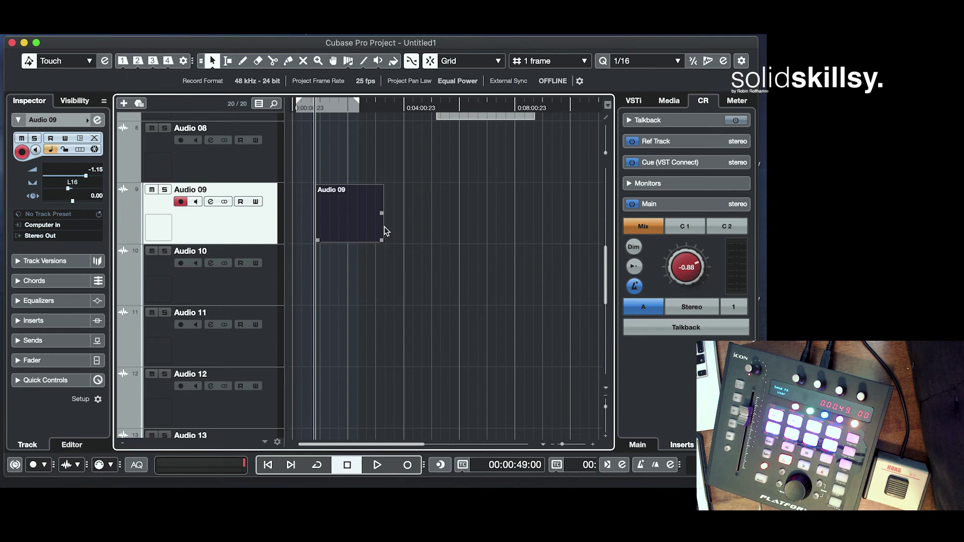
pyautogui.press('Delete')
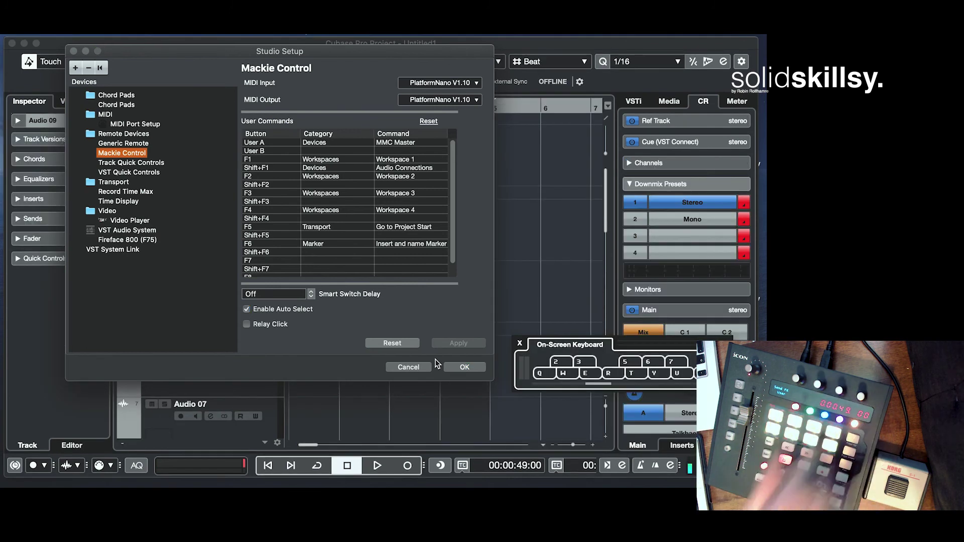
# Step: Cancel the Studio Setup dialog, leaving the Mackie Control settings unchanged
pyautogui.click(421, 371)
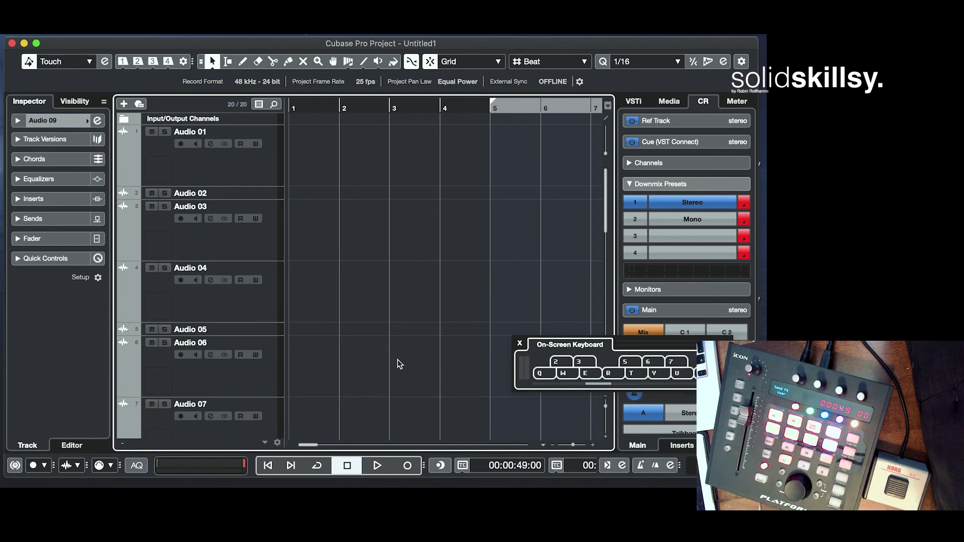
# Step: Open the MixConsole with F3, listing input channels and Audio 01–14
pyautogui.press('F3')
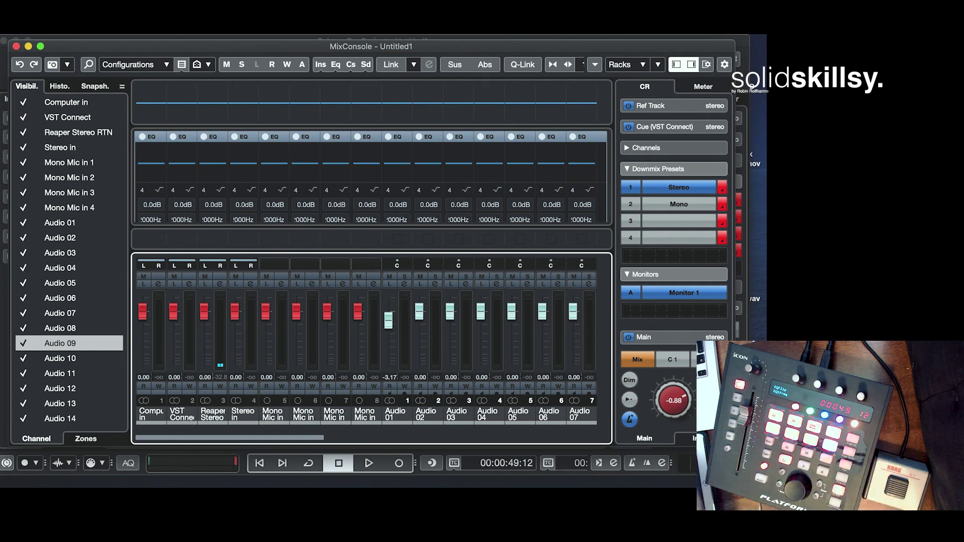
# Step: Scroll the MixConsole to bring the Audio 09 channel strip into view
pyautogui.click(433, 440)
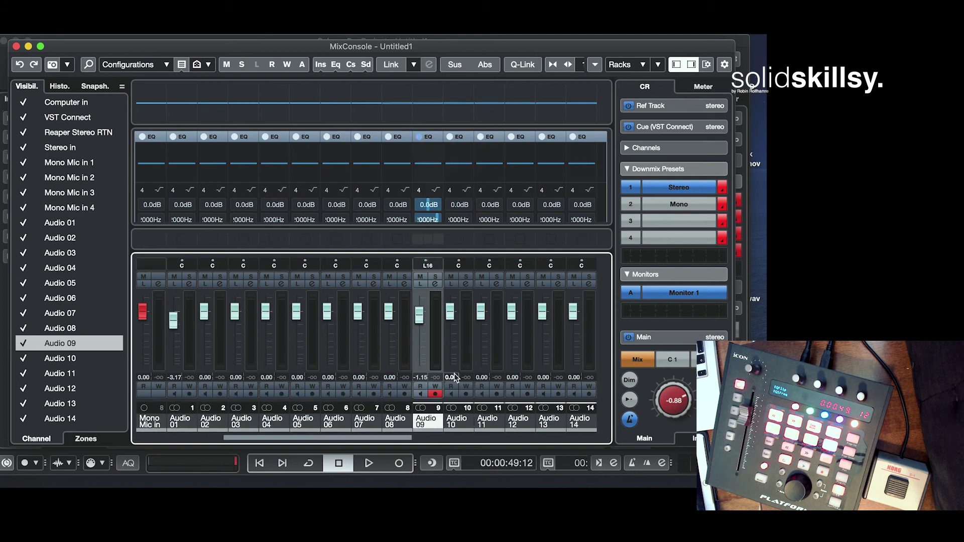